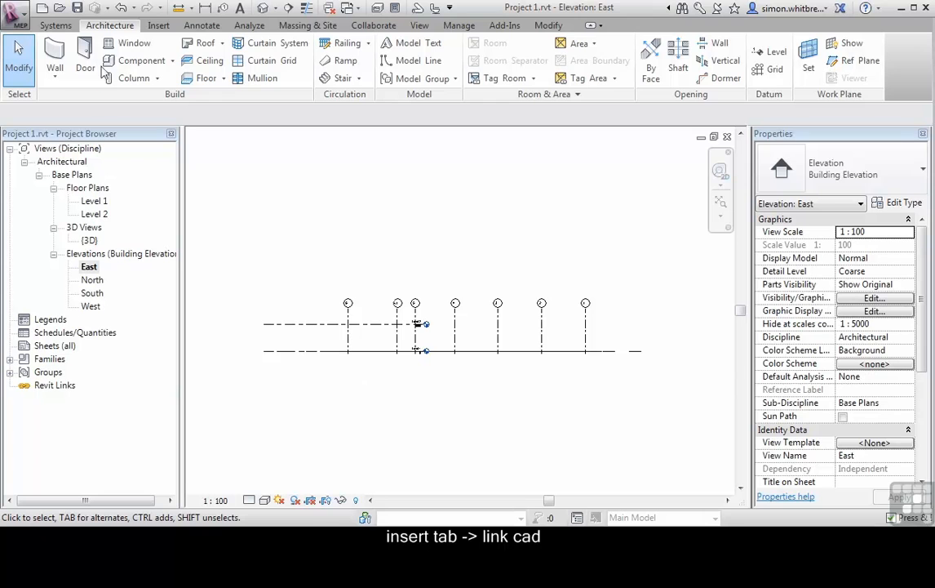
Step: Link Elevation-EAST.dwg from the Chapter 04 DWGS folder into the East elevation with Auto - Center to Center positioning at Level 1
left_click(159, 25)
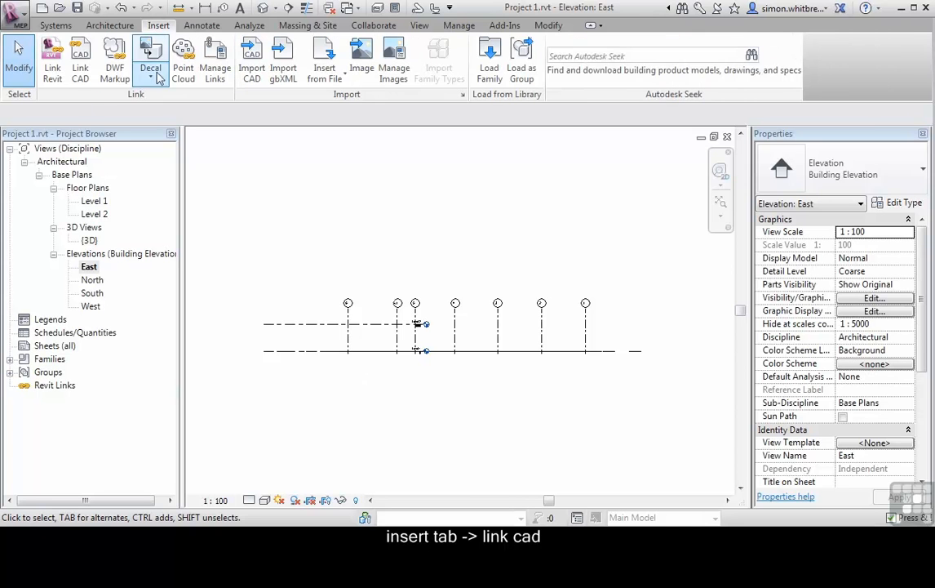
left_click(80, 61)
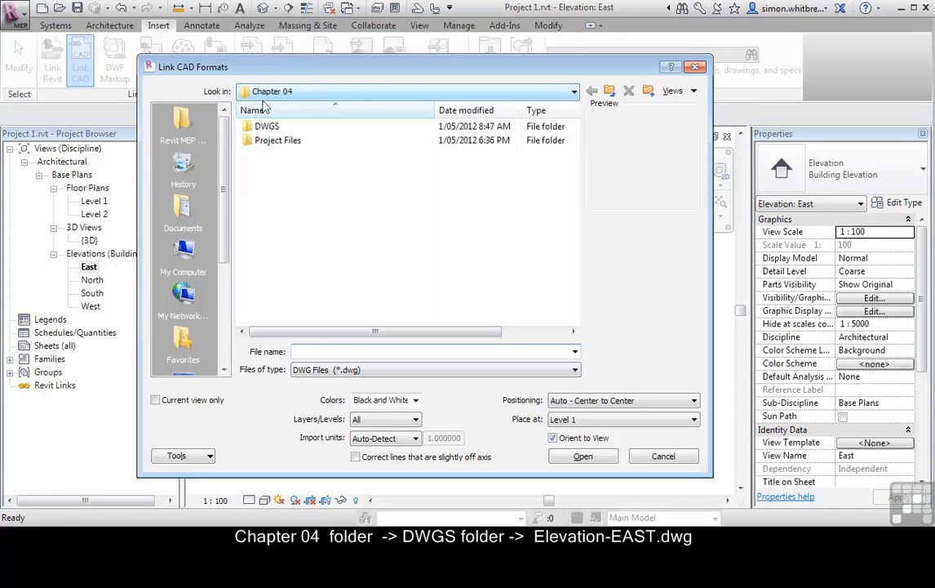
double_click(263, 127)
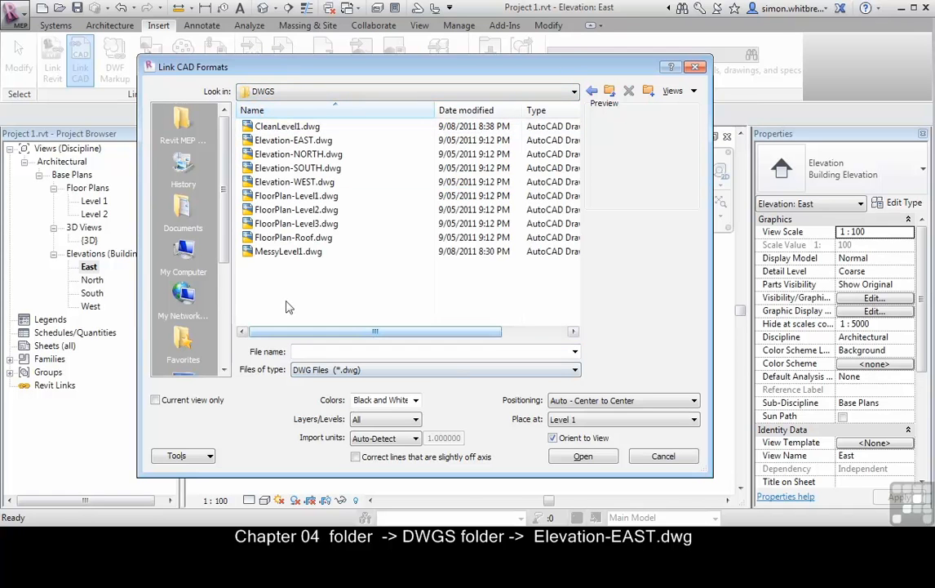
left_click(276, 142)
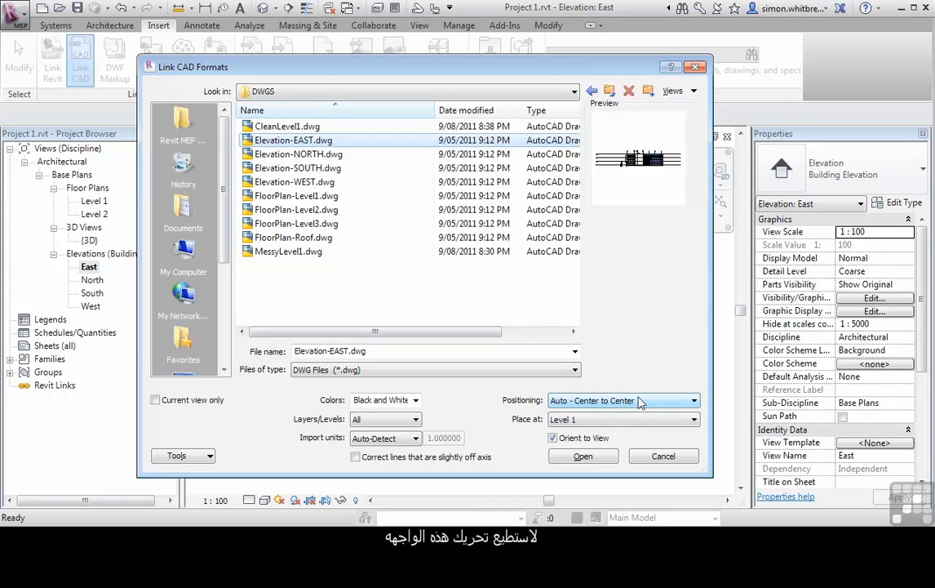
left_click(565, 458)
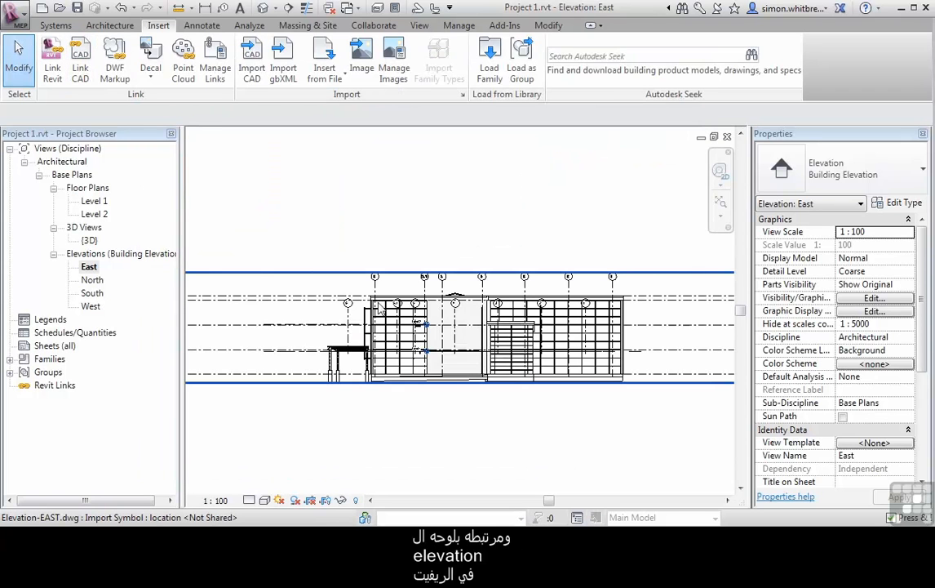
Step: Move the linked elevation drawing up clear of the project levels, and extend the project grid lines upward across the building
left_click(417, 350)
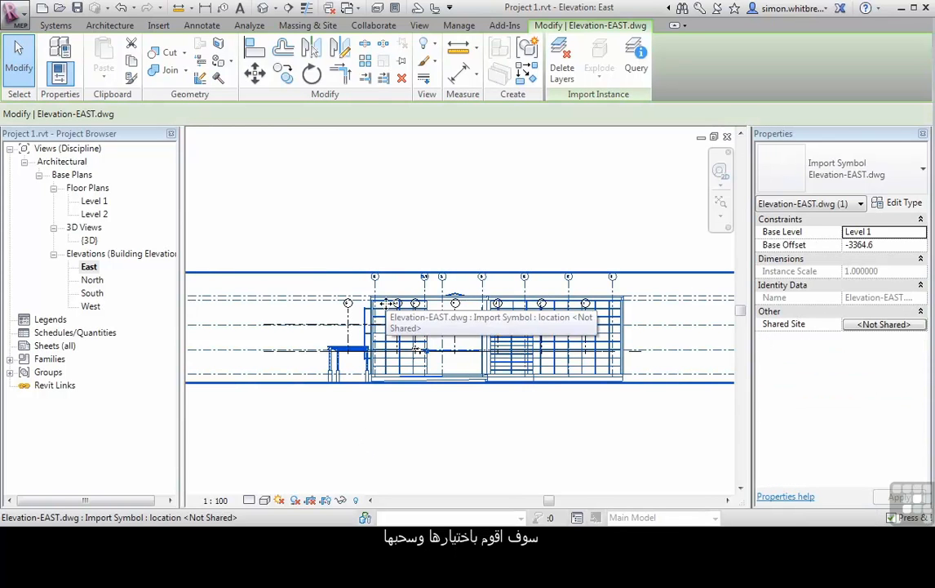
left_click_drag(382, 296, 391, 214)
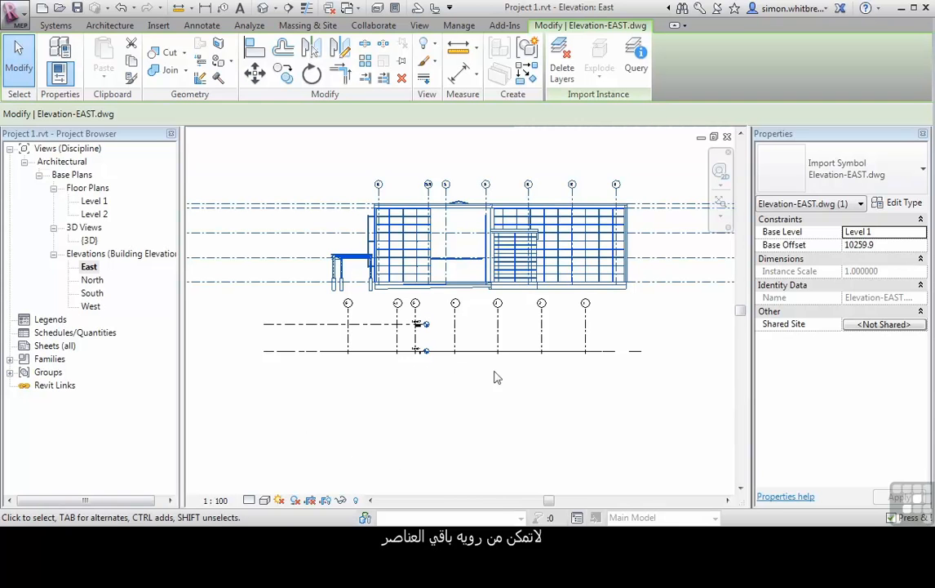
left_click(348, 339)
scroll(350, 308, "up", 3)
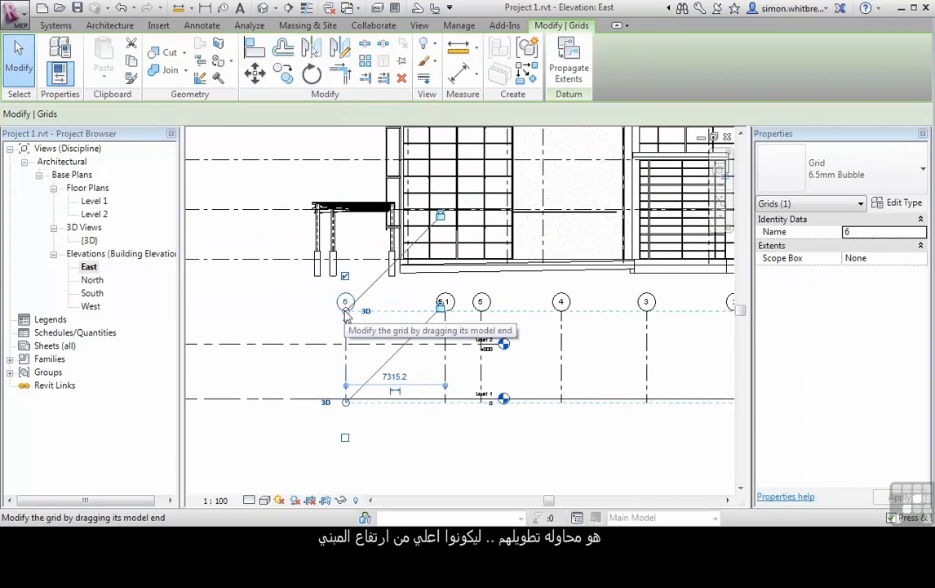
left_click_drag(346, 315, 346, 143)
left_click(284, 462)
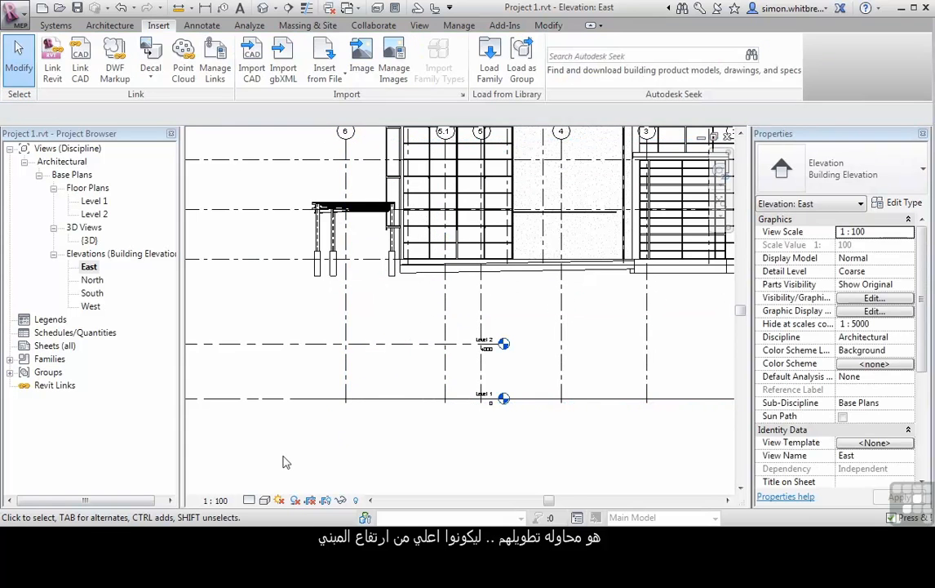
Step: Align the linked drawing's Level 1 line to the project's Level 1
scroll(369, 453, "down", 3)
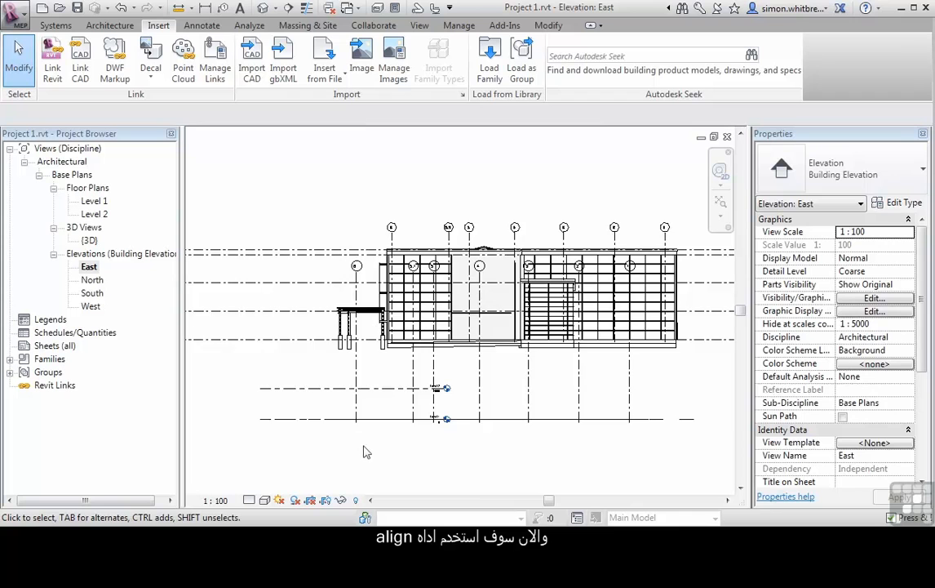
scroll(365, 452, "down", 2)
left_click(549, 26)
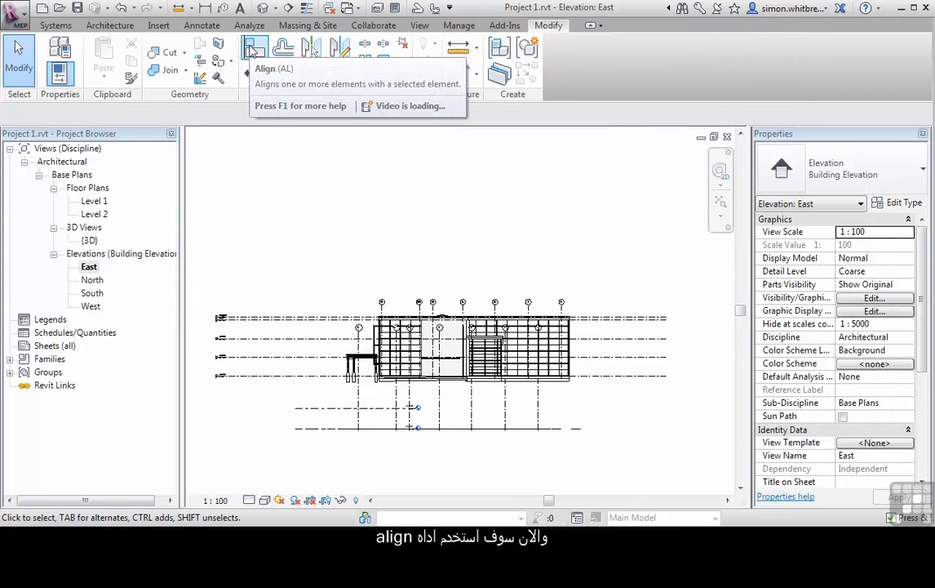
left_click(252, 51)
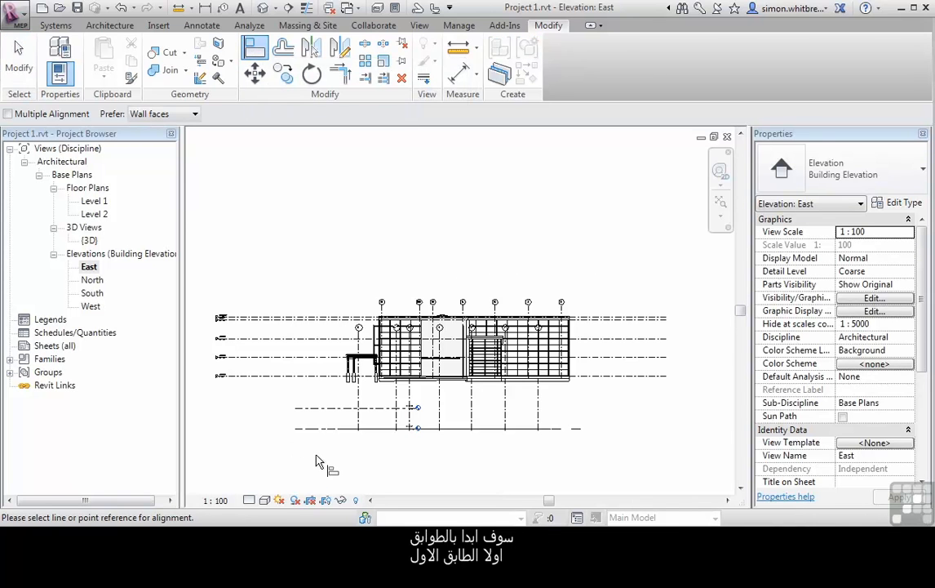
scroll(318, 461, "up", 2)
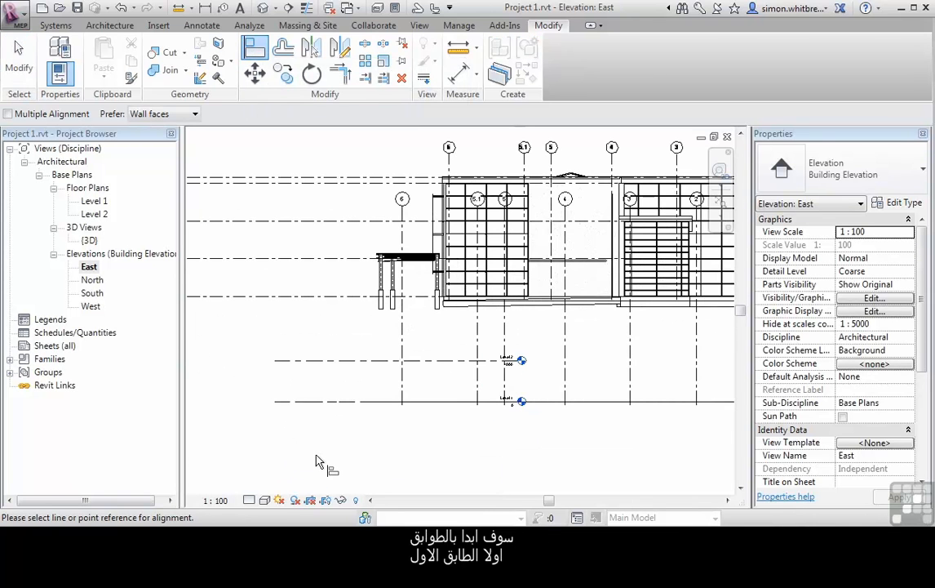
left_click(293, 402)
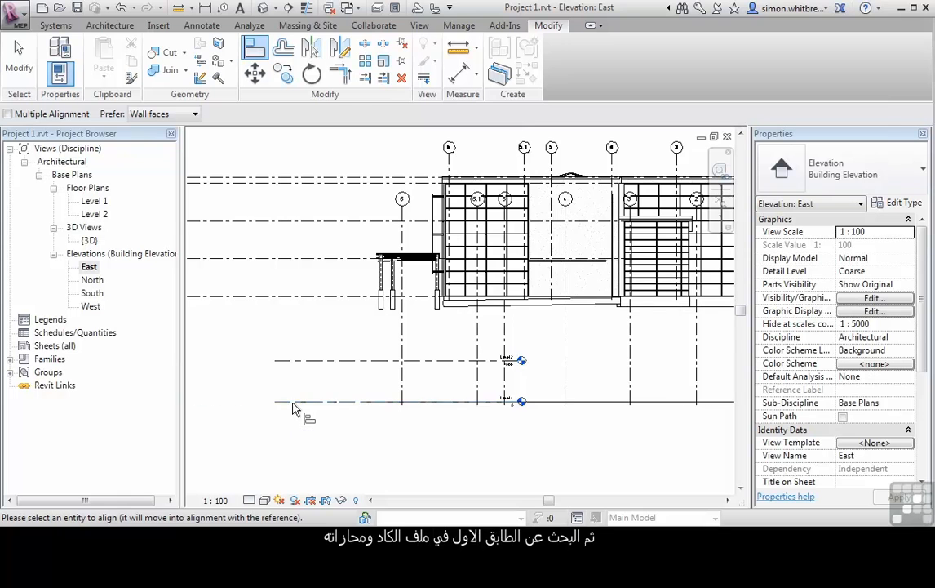
scroll(351, 404, "down", 3)
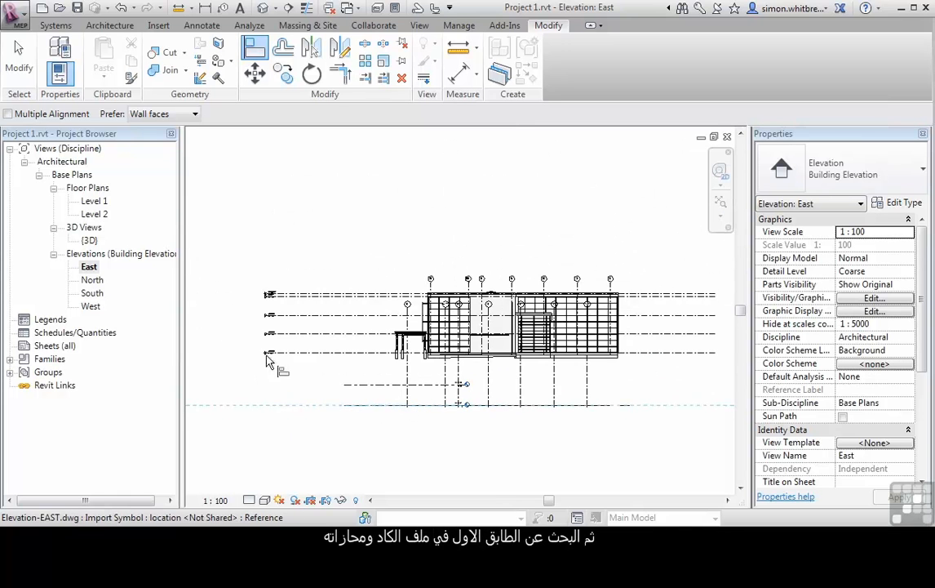
scroll(304, 392, "up", 4)
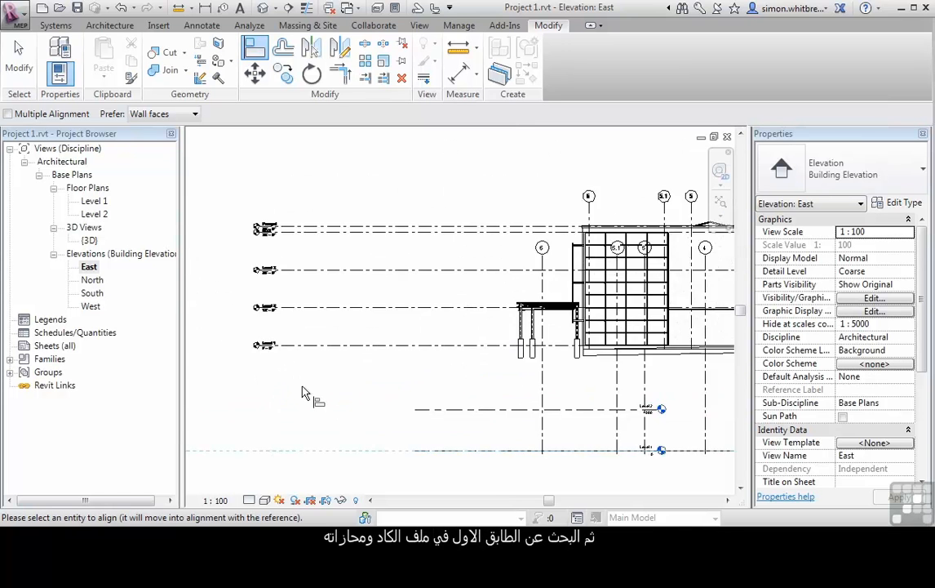
left_click(359, 310)
scroll(357, 314, "down", 3)
Step: Align grid line 6 of the linked drawing to the project's grid line 6
middle_click_drag(495, 274, 275, 295)
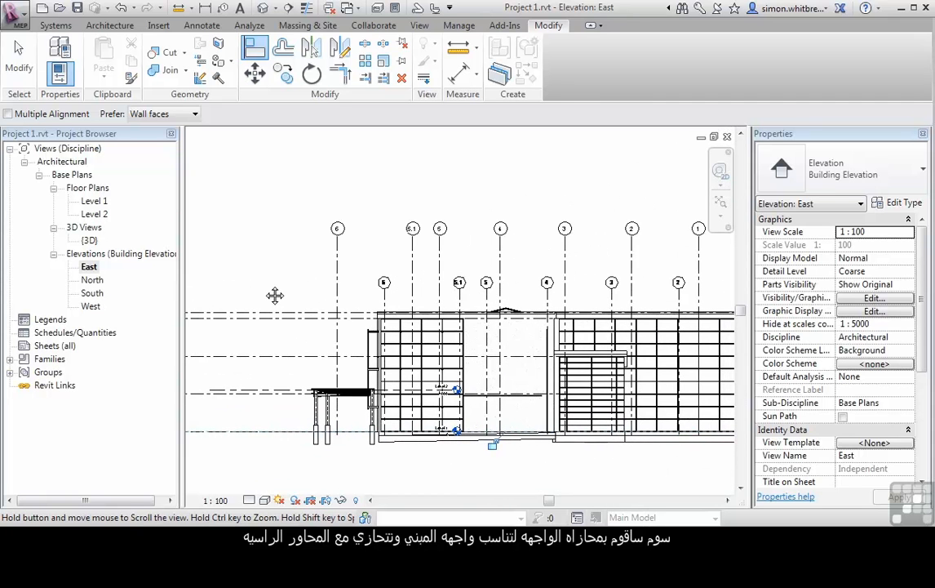
scroll(385, 309, "up", 3)
left_click(399, 299)
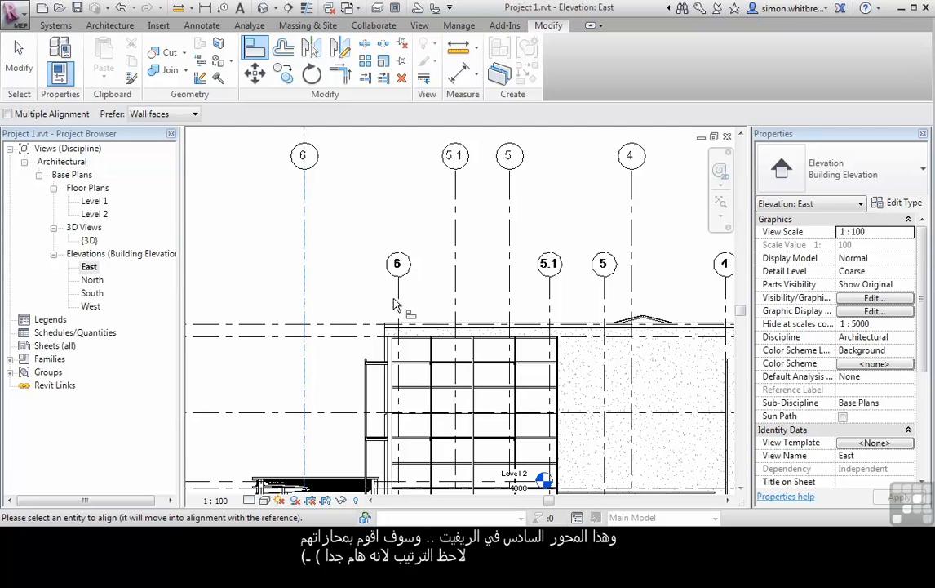
Step: Align the project's Level 2 to the Level 2 line in the linked drawing
scroll(399, 302, "down", 5)
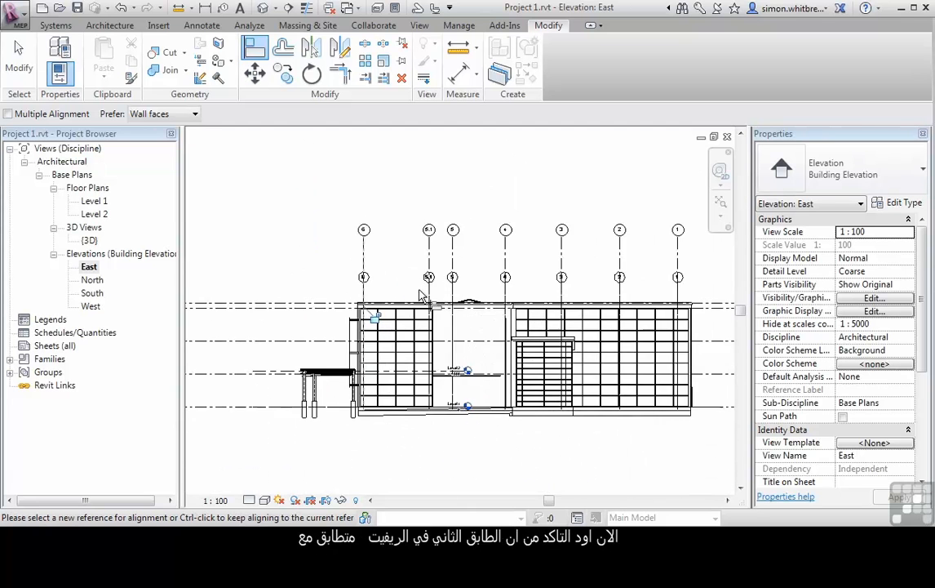
scroll(421, 295, "down", 2)
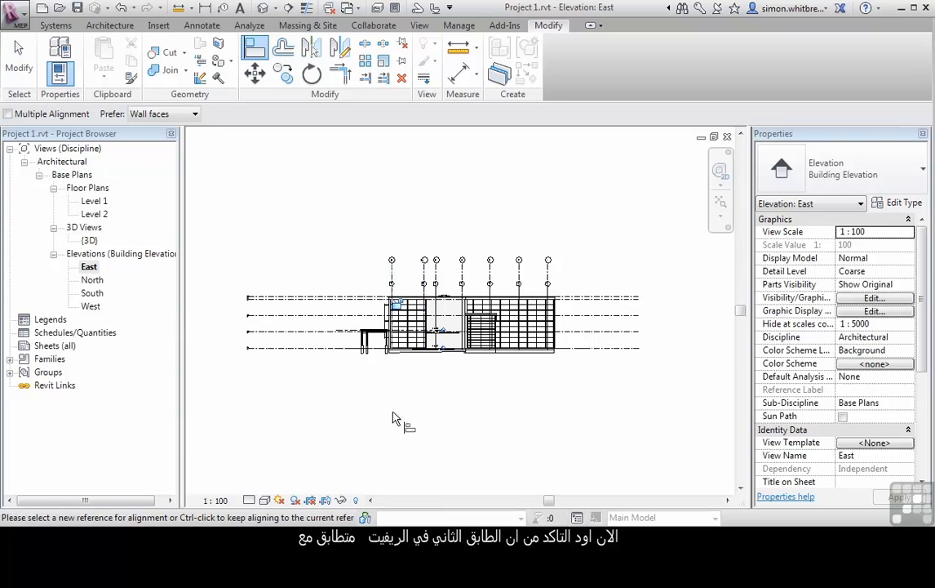
scroll(359, 351, "up", 7)
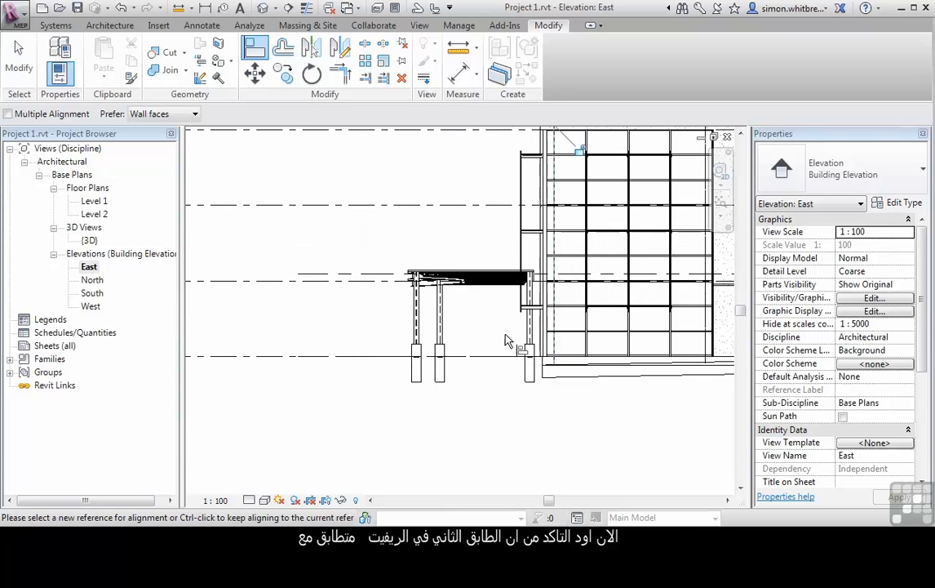
middle_click_drag(561, 334, 702, 322)
middle_click_drag(596, 337, 689, 354)
scroll(591, 367, "up", 1)
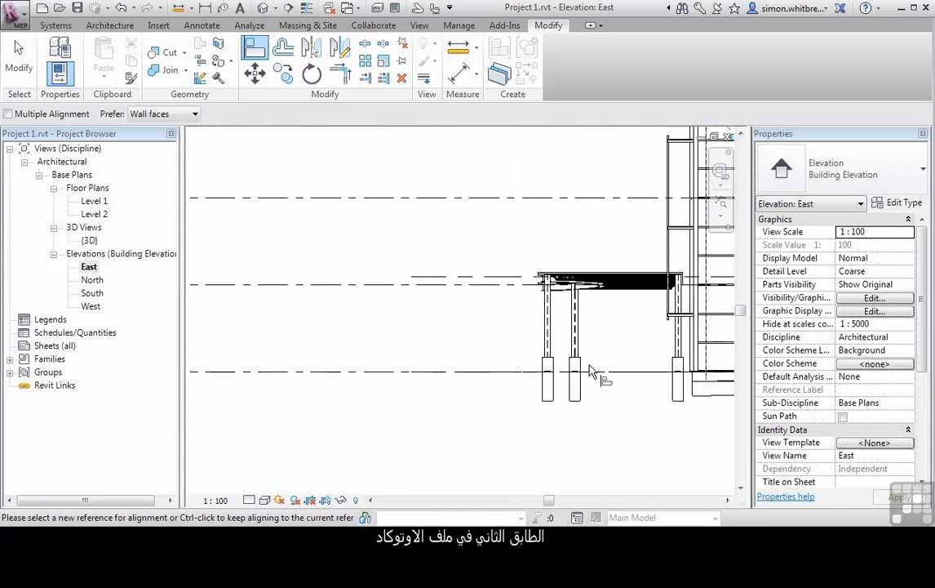
scroll(590, 367, "down", 4)
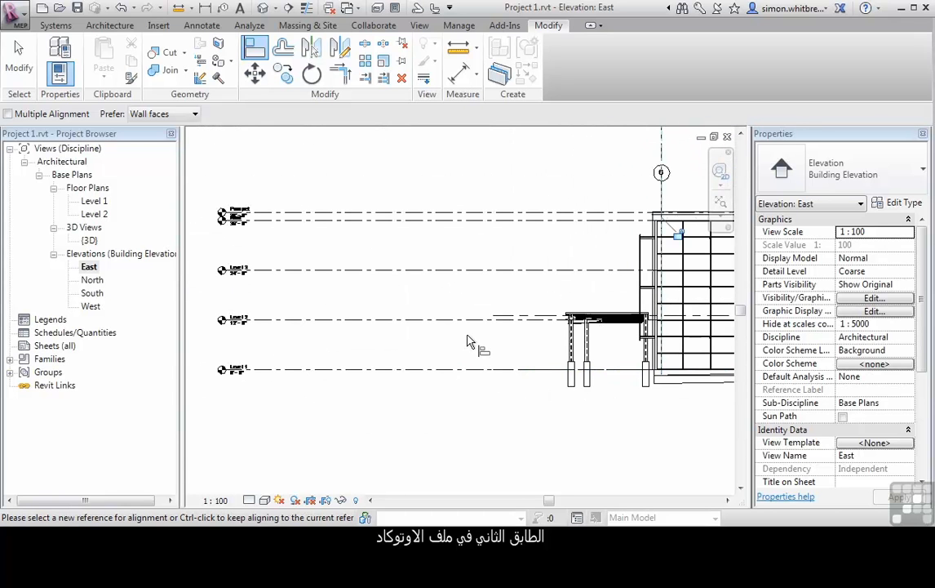
left_click(360, 322)
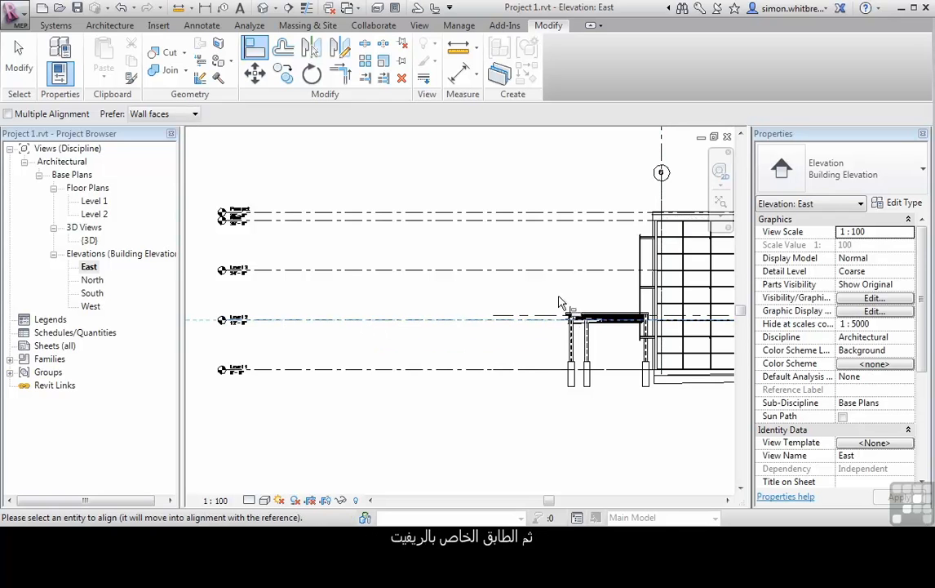
left_click(531, 316)
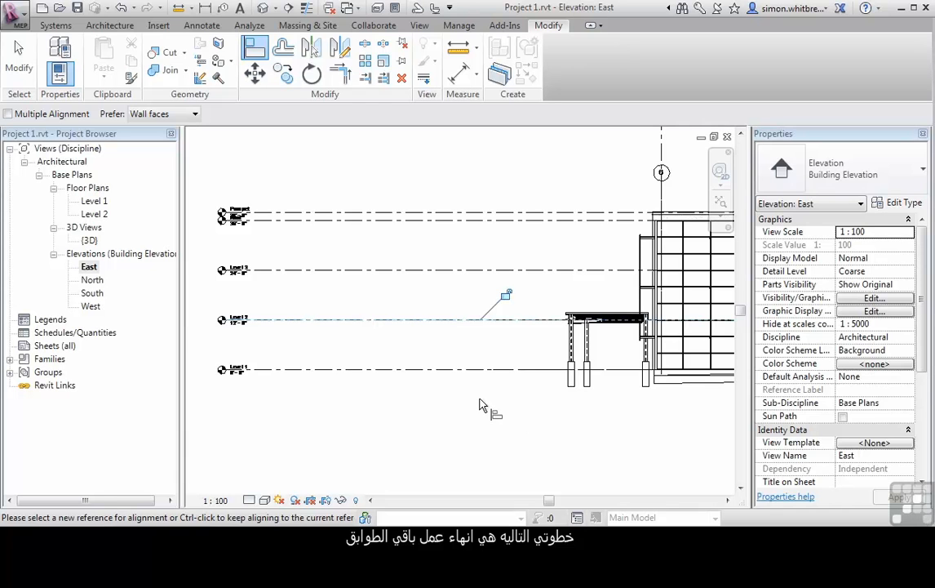
Step: Create new levels with Pick Lines from the Level 3, Roof and Parapet lines of the linked drawing
left_click(107, 27)
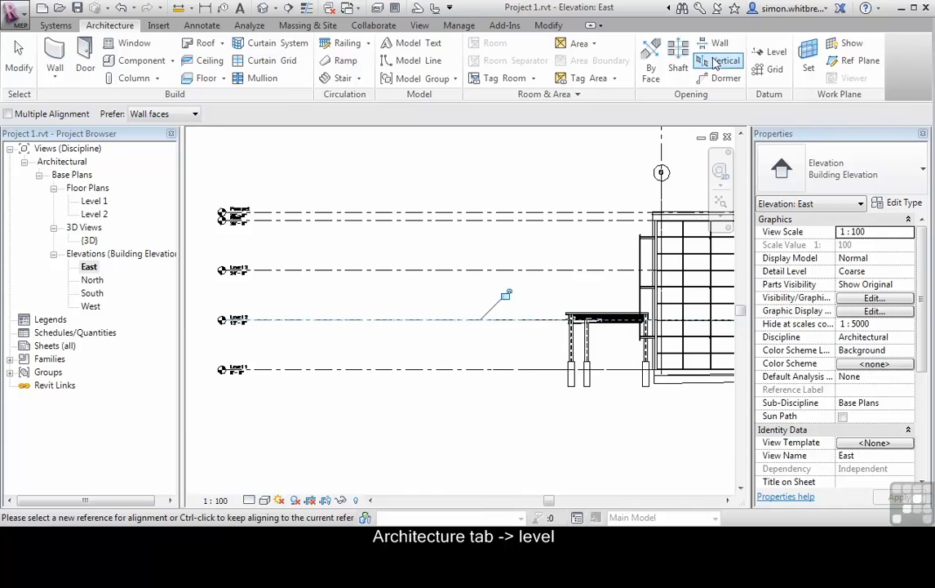
left_click(778, 53)
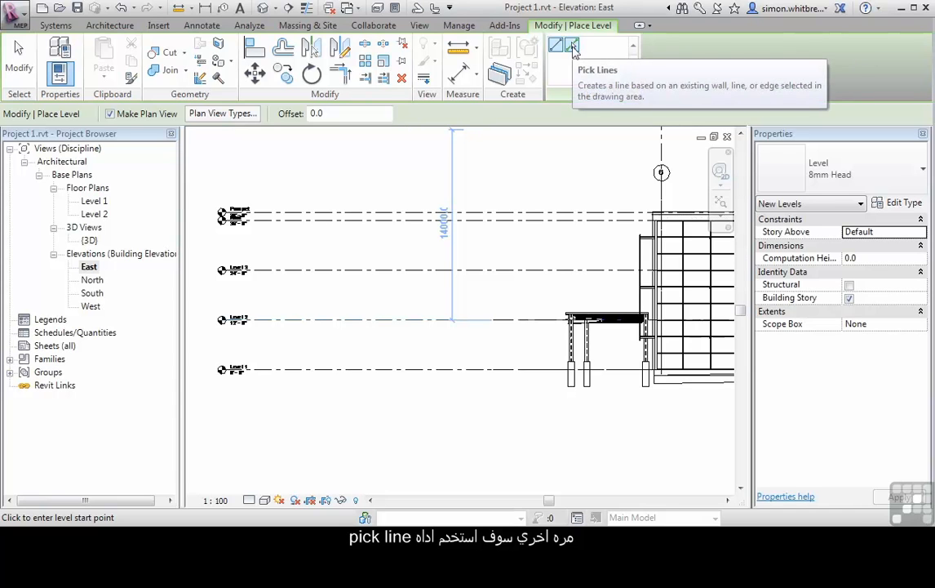
left_click(572, 47)
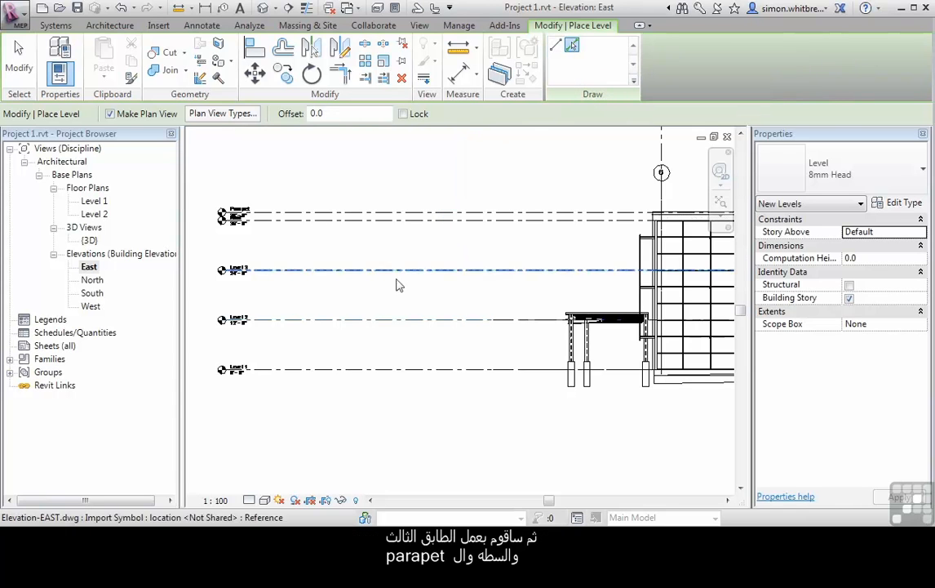
left_click(300, 270)
left_click(278, 212)
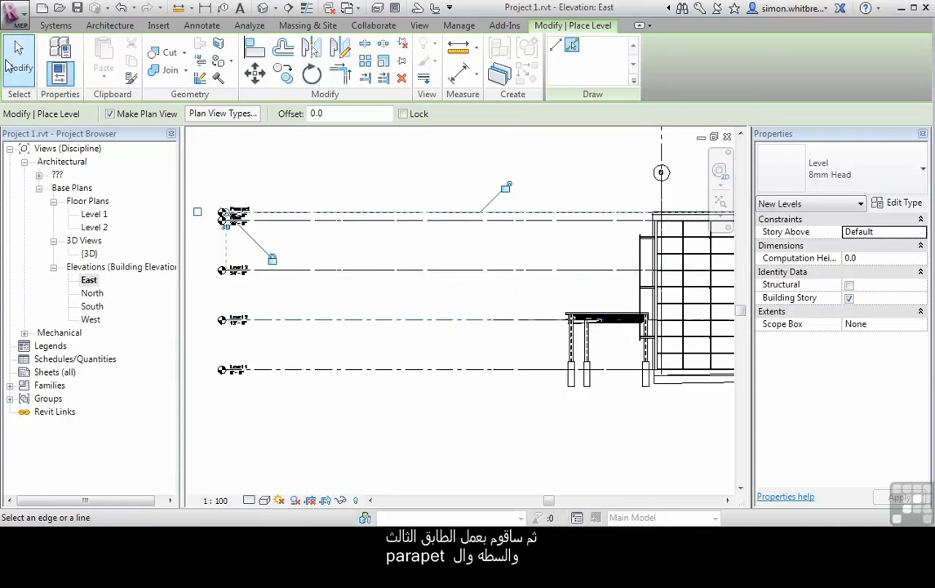
key("Escape")
key("Escape")
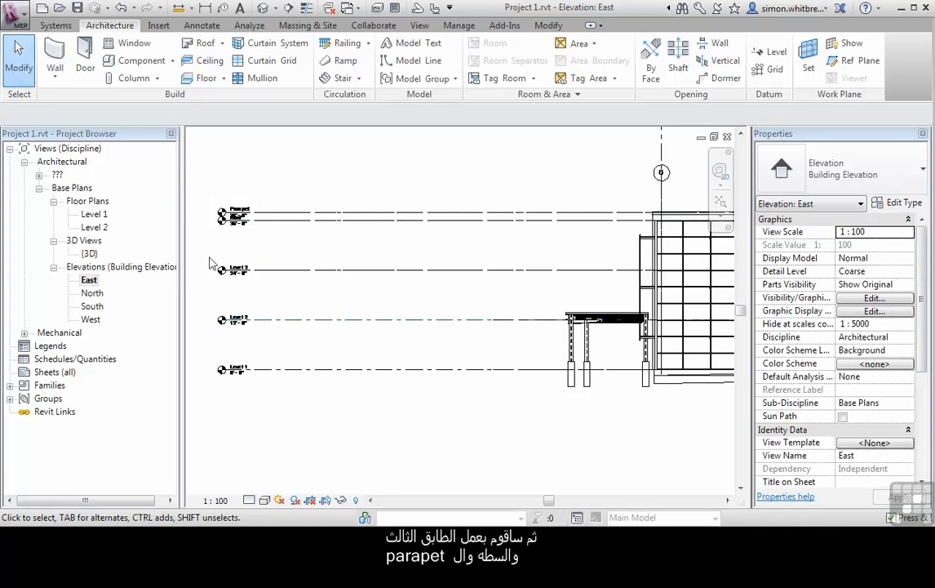
Step: Rename the level on the linked drawing's roof line as Roof, and rename its corresponding views too
scroll(207, 292, "up", 4)
left_click(375, 250)
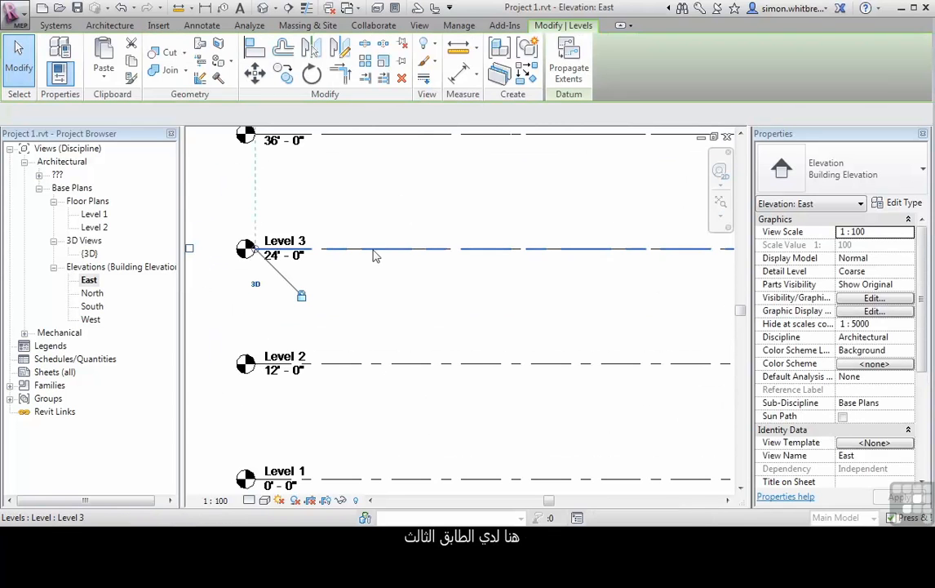
middle_click_drag(375, 253, 360, 383)
left_click(369, 270)
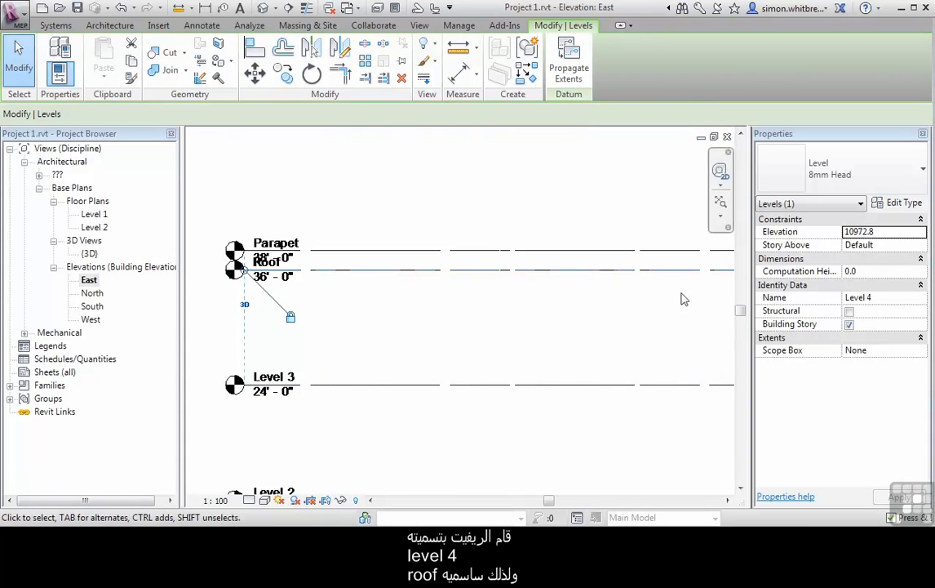
left_click(906, 300)
type("Roof")
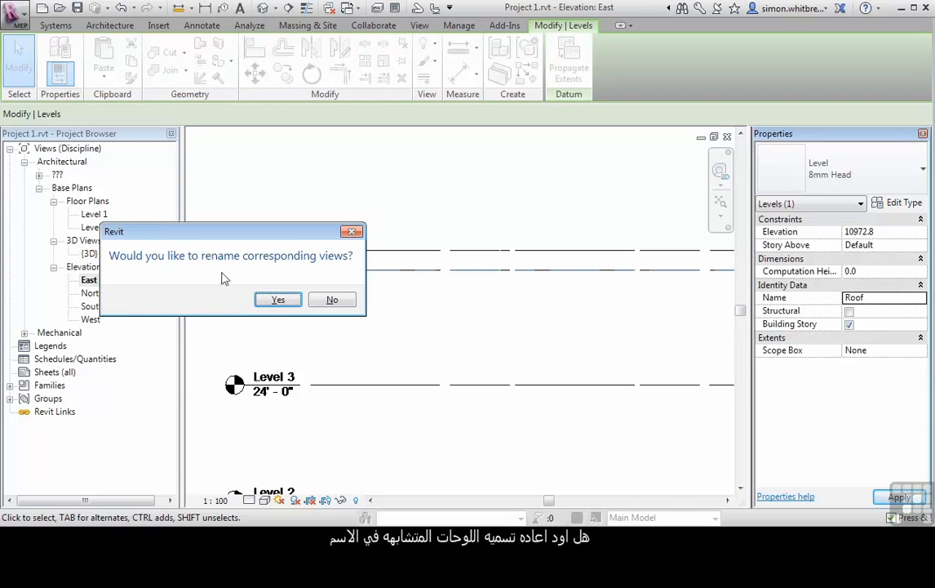
left_click(276, 300)
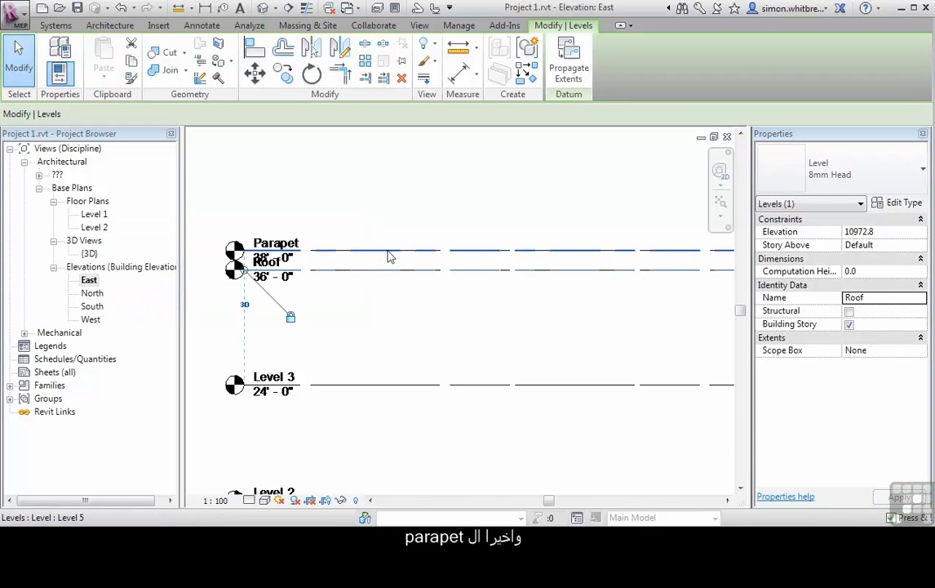
Step: Rename the topmost level, on the linked drawing's parapet line, as Parapet and rename its corresponding views too
left_click(493, 258)
left_click(903, 299)
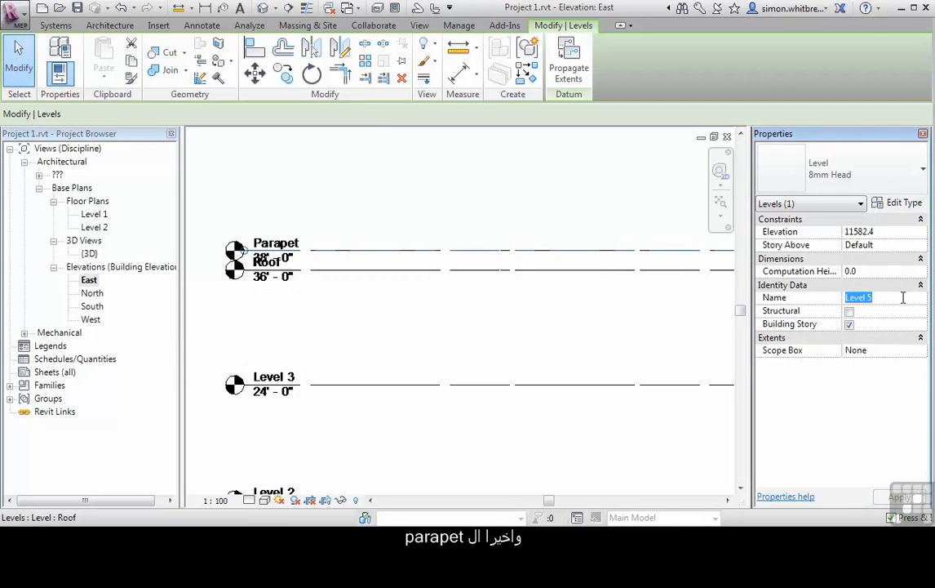
type("Parapet")
key("Return")
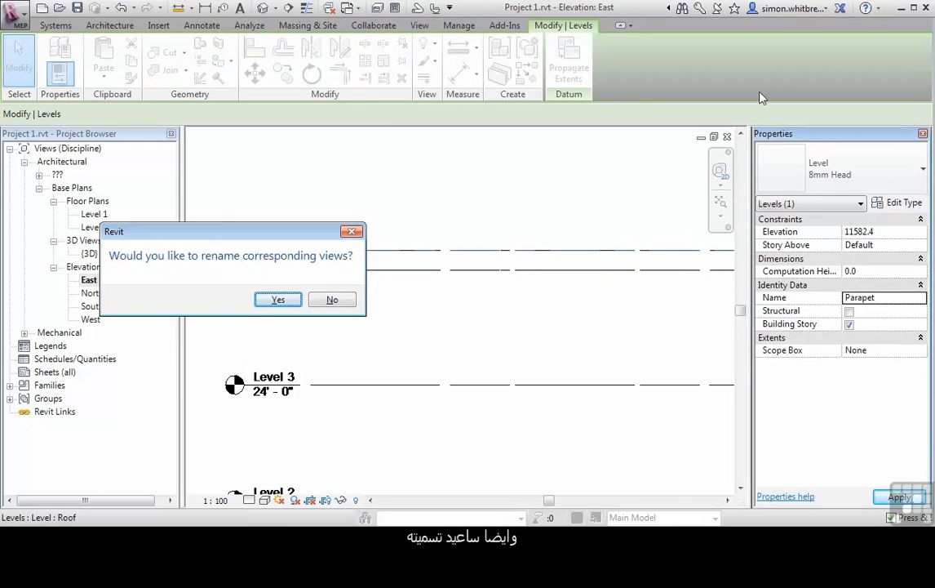
left_click(270, 302)
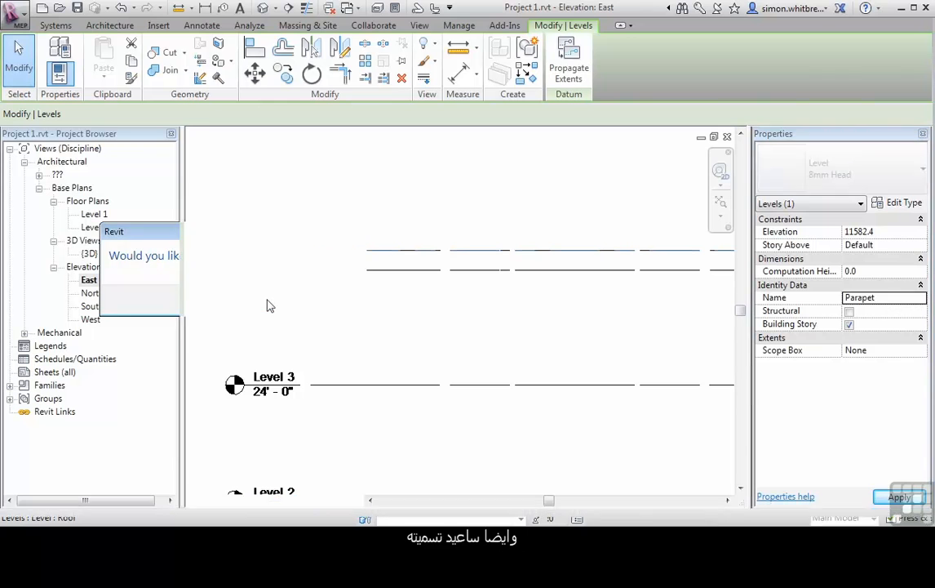
Step: Align the linked east elevation drawing to the building's east face in the Level 1 floor plan and check its placement in 3D
left_click(262, 9)
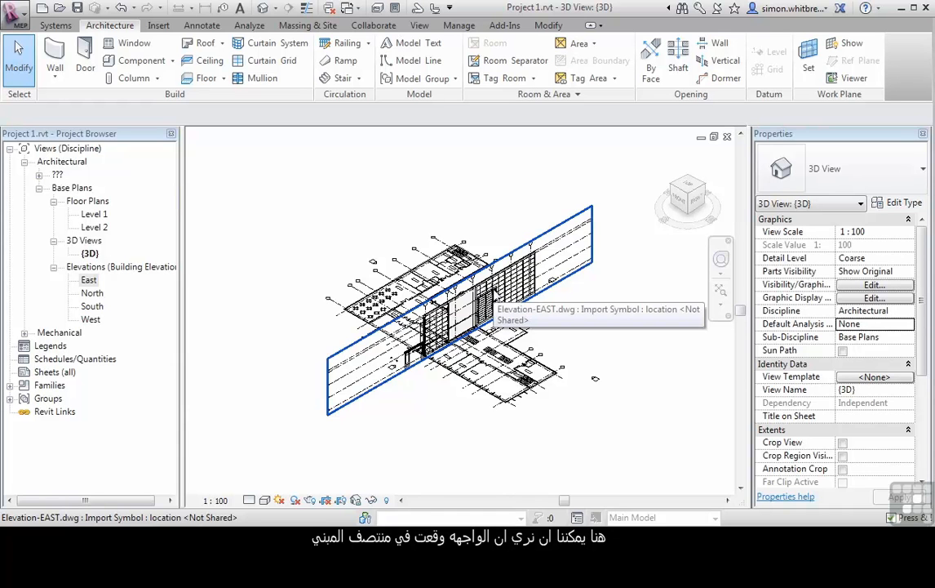
double_click(94, 215)
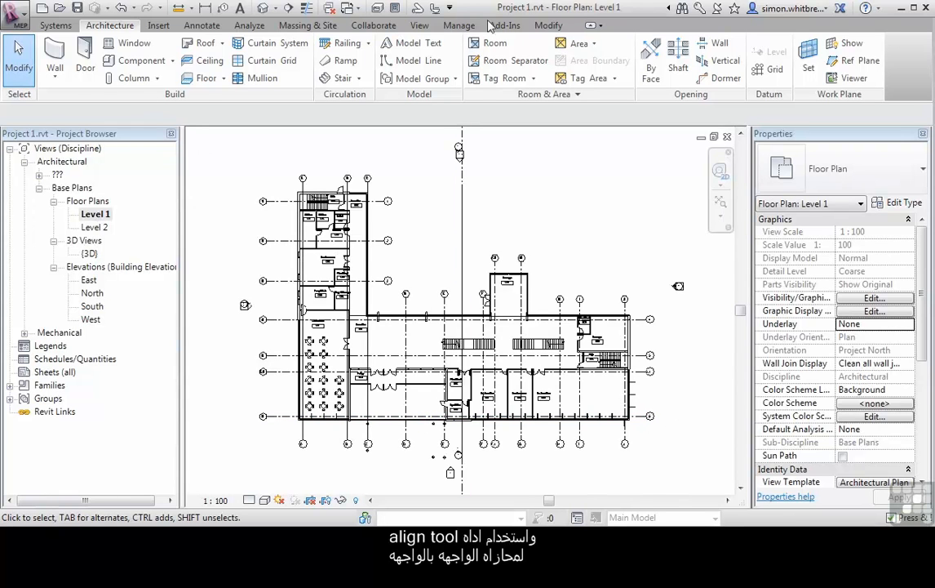
left_click(548, 26)
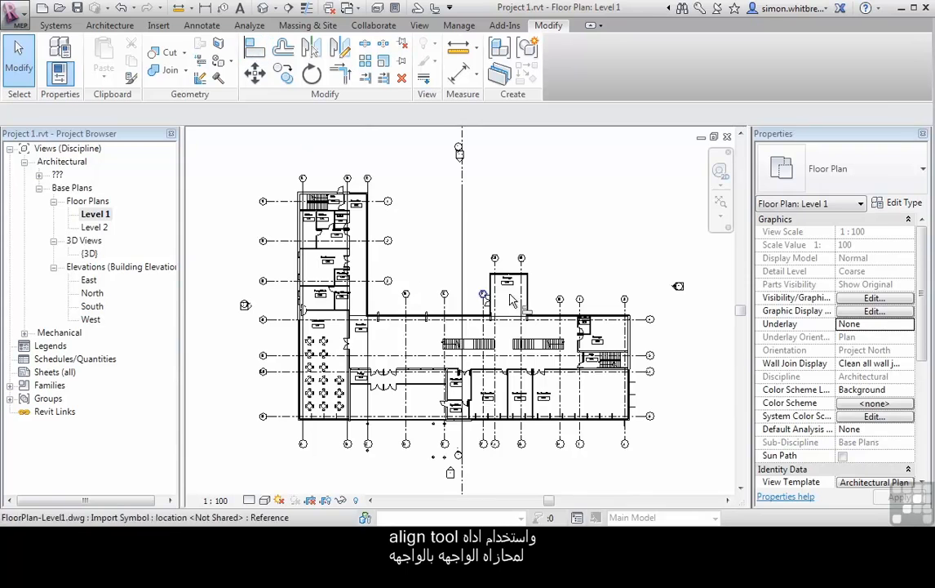
key("a")
key("l")
left_click(462, 277)
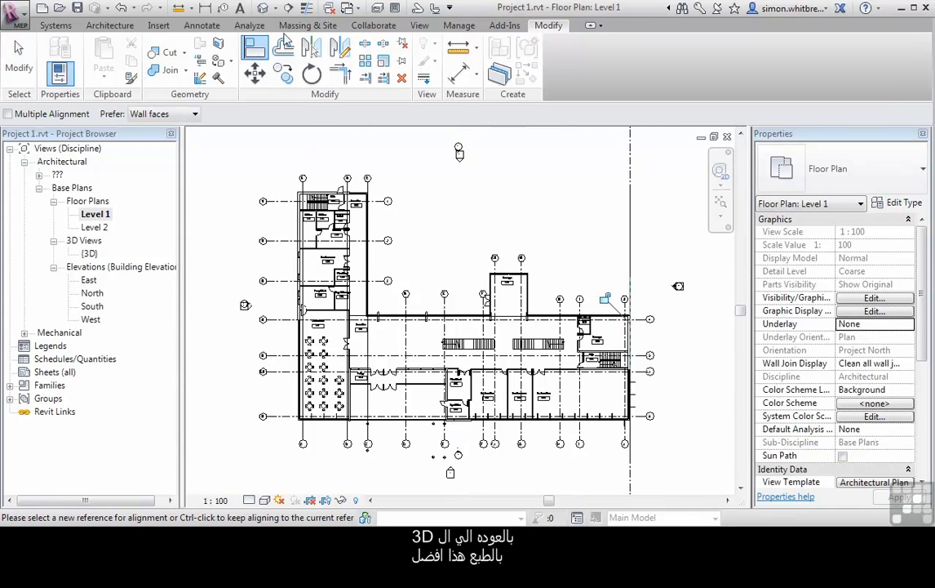
left_click(263, 8)
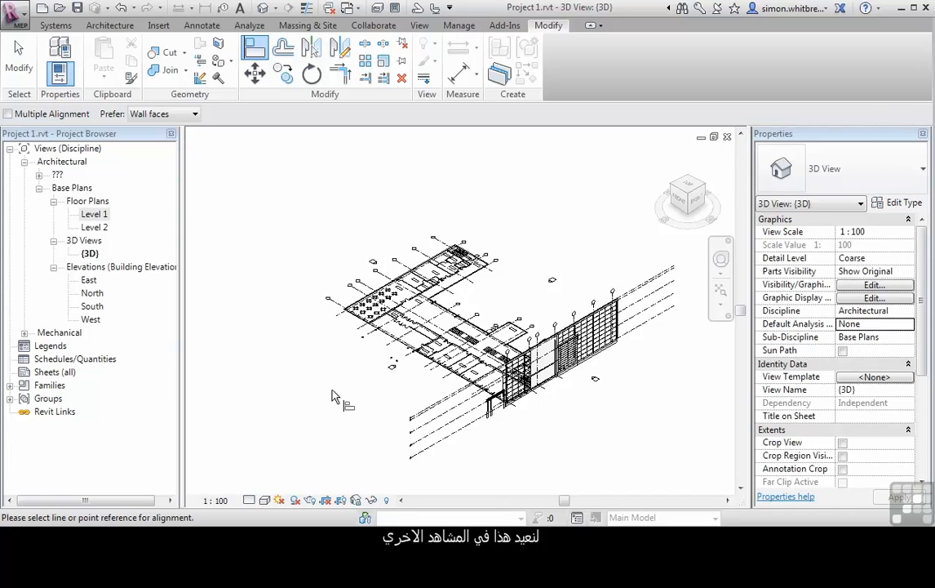
Step: Extend the grid lines upward in the North elevation so their bubbles sit above the Parapet level
double_click(92, 294)
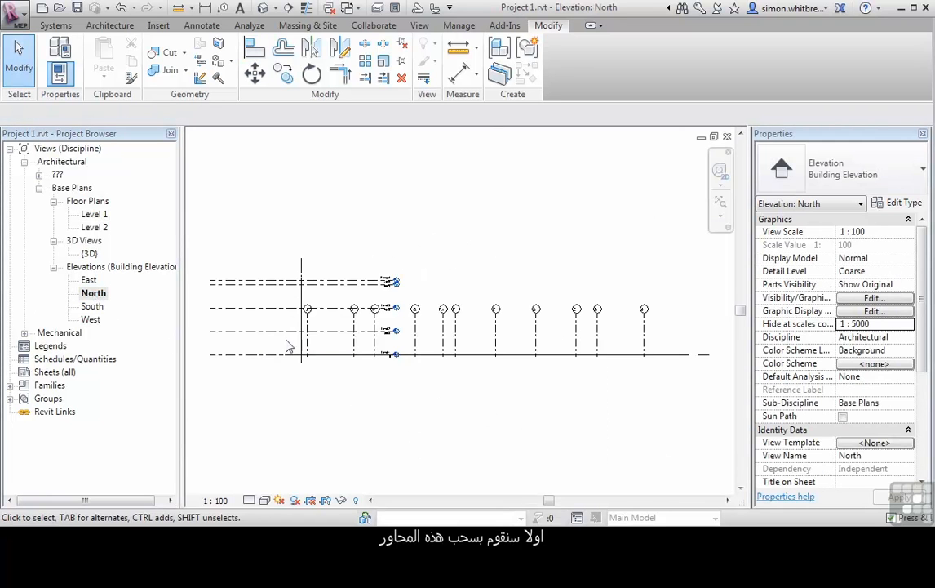
scroll(330, 326, "up", 4)
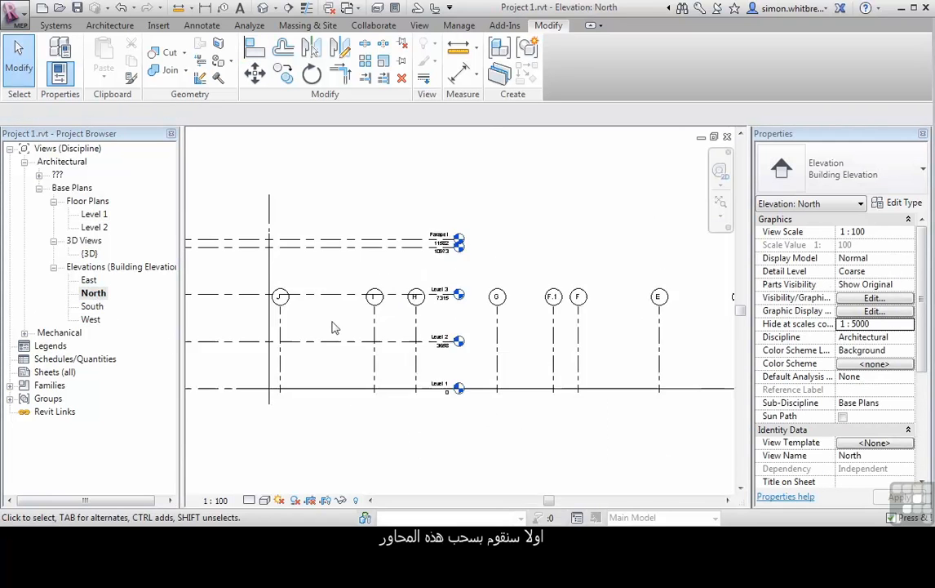
left_click(273, 330)
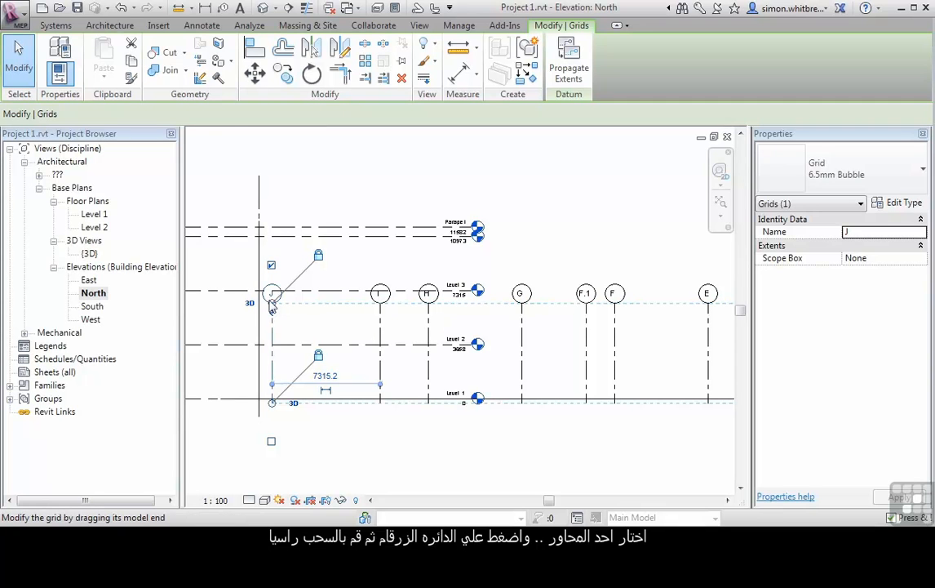
left_click_drag(273, 305, 272, 152)
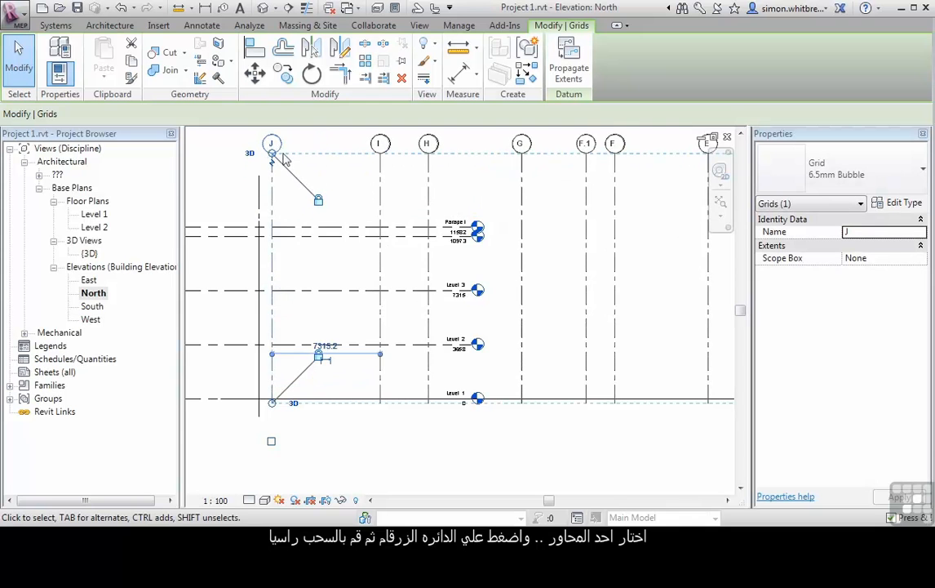
scroll(219, 261, "down", 2)
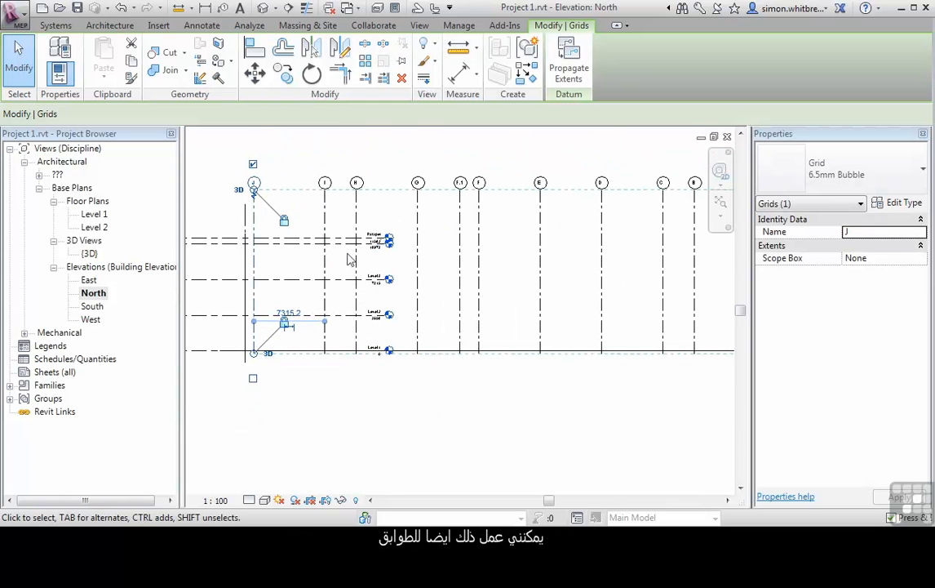
Step: Extend the level lines in the North elevation so their heads sit beyond grid line A
left_click(349, 245)
scroll(412, 258, "up", 2)
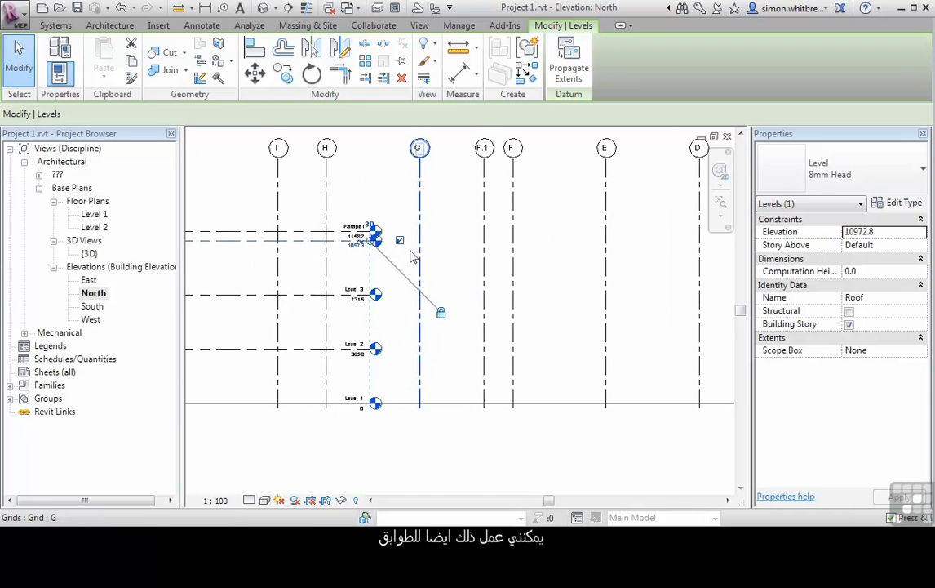
left_click_drag(371, 241, 675, 240)
middle_click_drag(641, 318, 238, 323)
left_click_drag(262, 243, 676, 243)
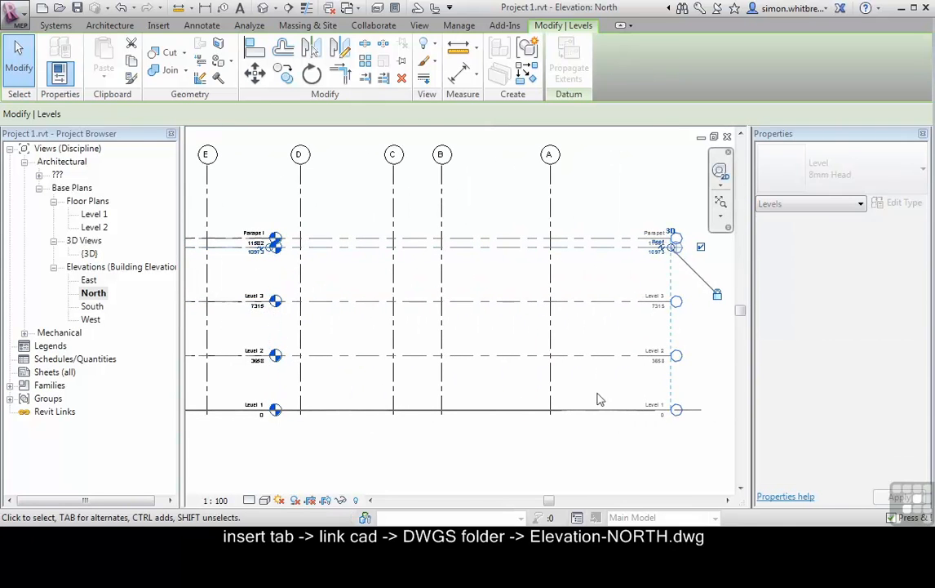
left_click(583, 448)
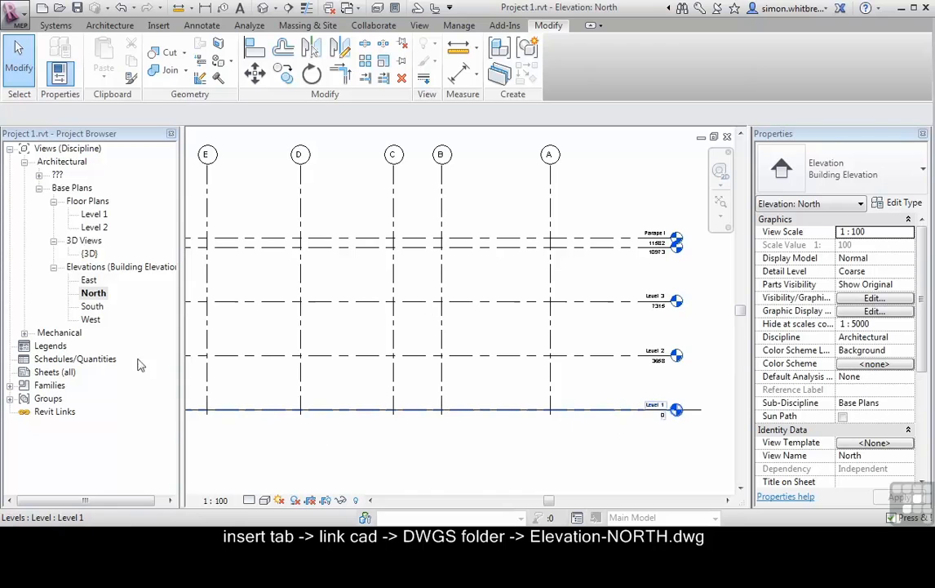
Step: Link Elevation-NORTH.dwg into the North elevation with Auto - Center to Center positioning, placed at Level 1 and oriented to the view
left_click(158, 25)
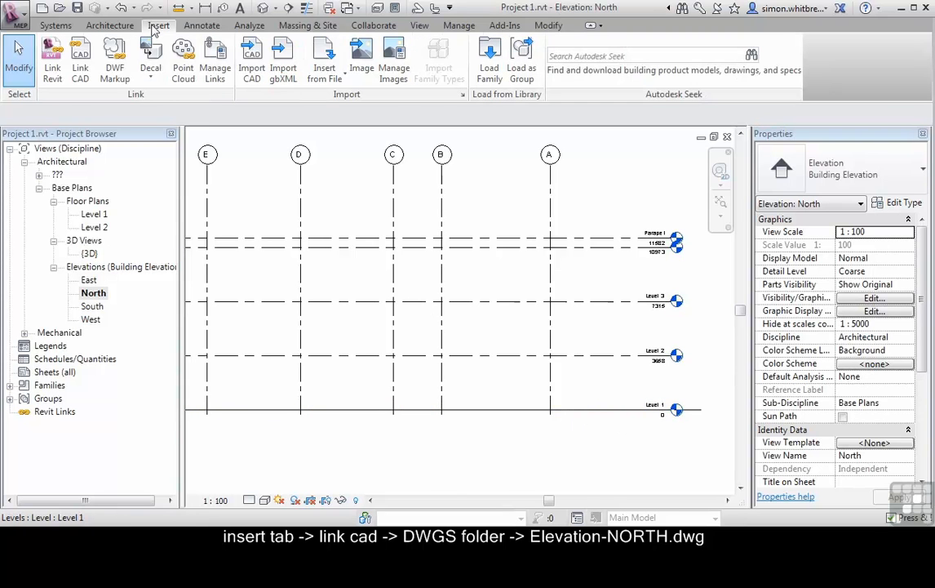
left_click(80, 70)
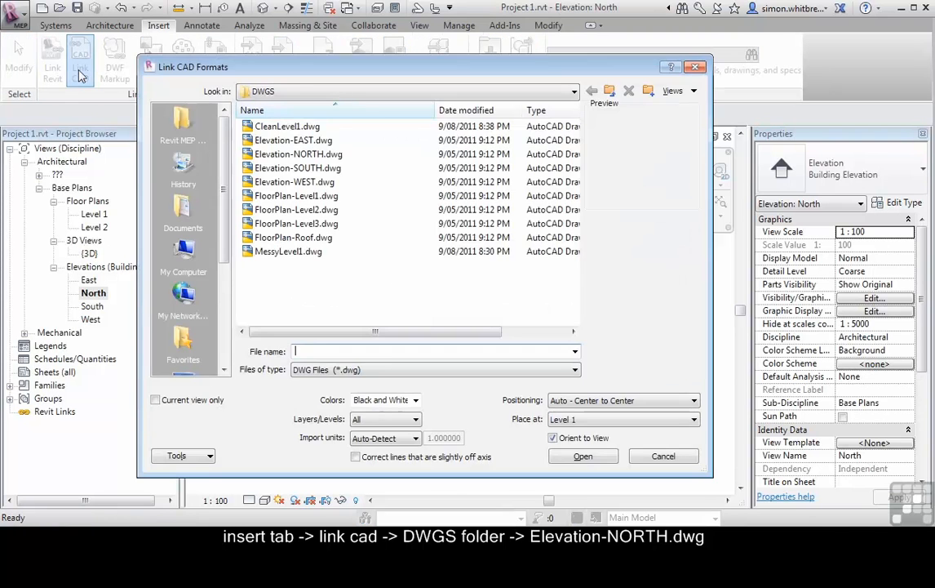
left_click(297, 156)
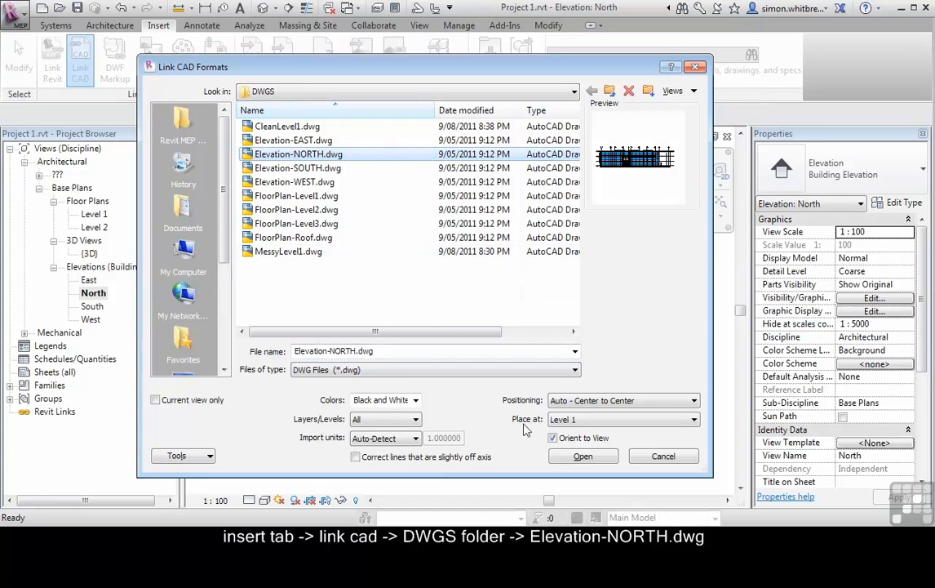
left_click(594, 457)
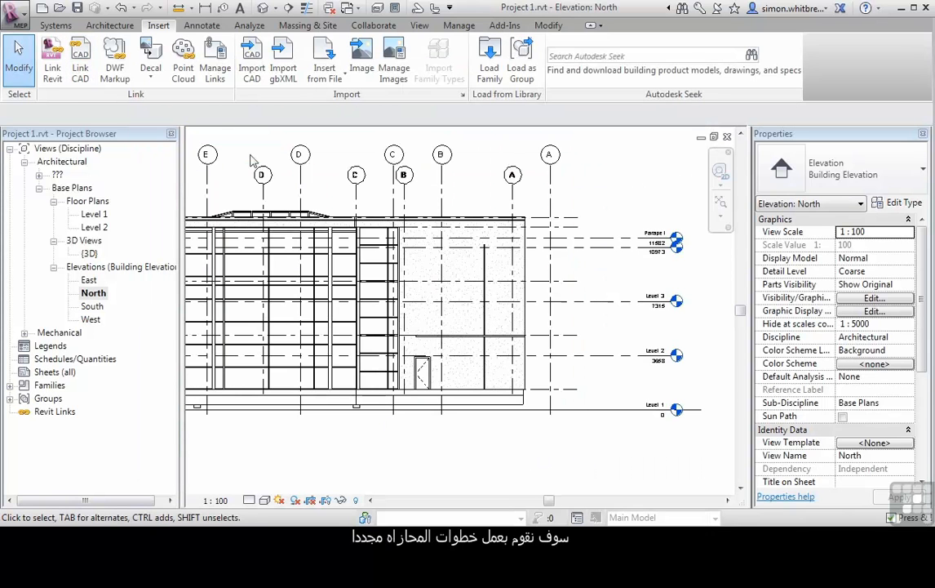
Step: Align grid line A of the linked north elevation drawing to the project's grid line A
left_click(549, 25)
left_click(259, 50)
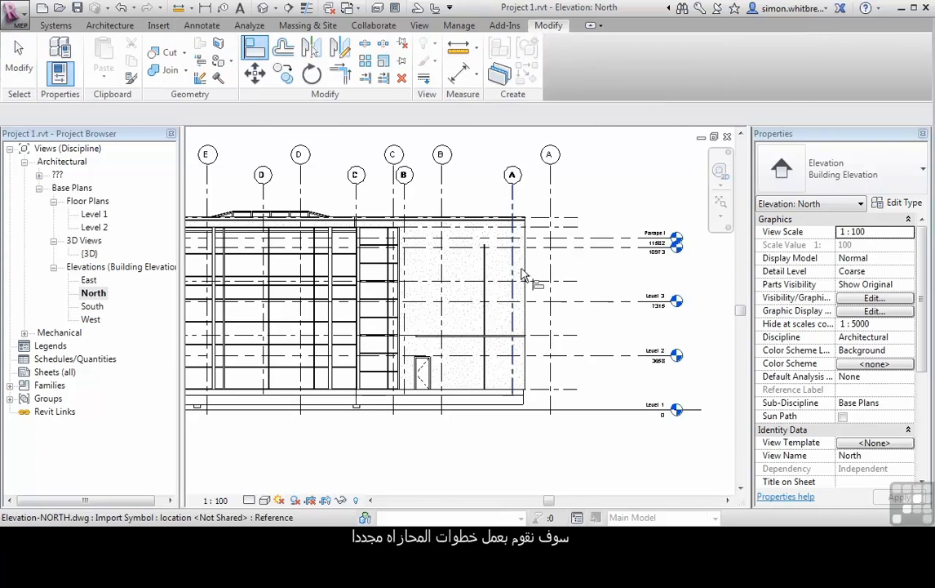
left_click(551, 198)
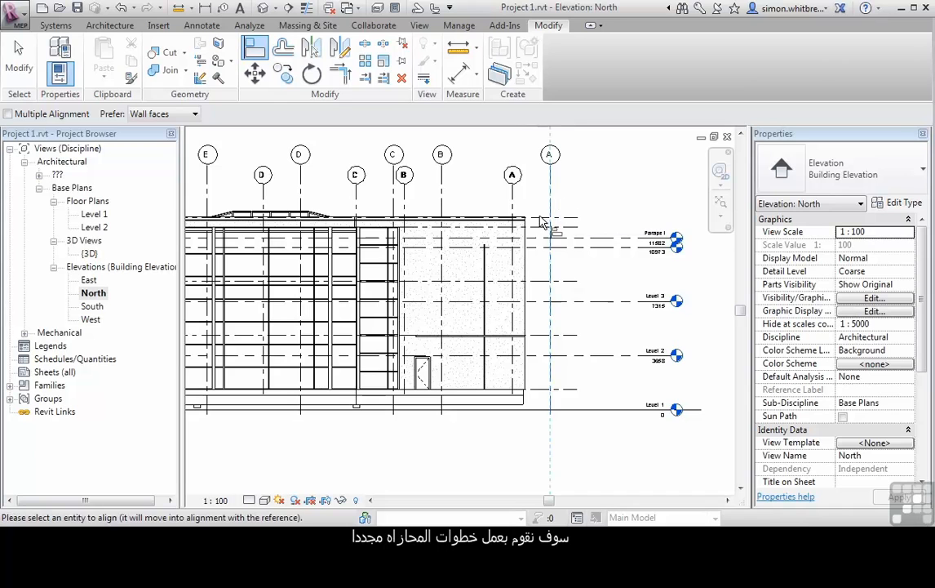
left_click(513, 209)
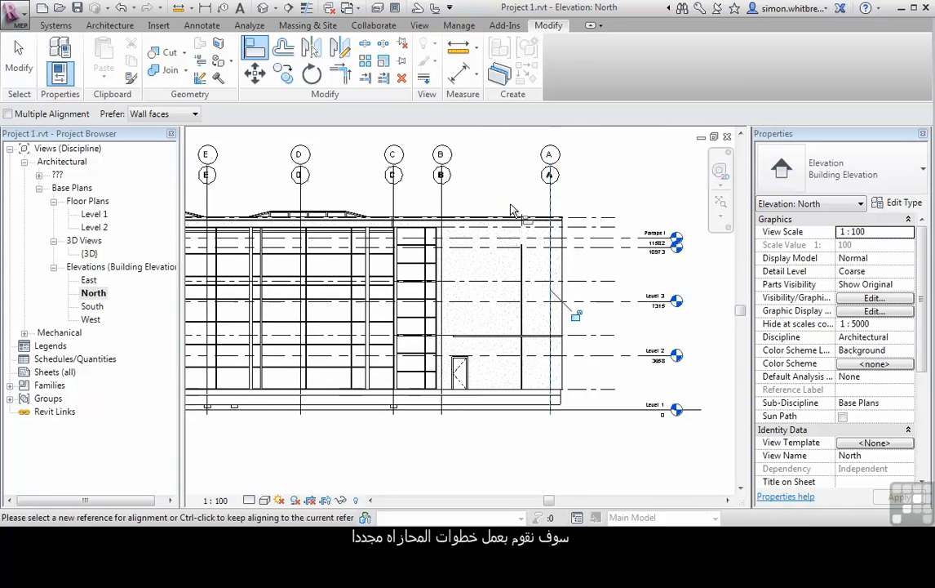
Step: Align the Level 1 line of the linked north elevation drawing to the project's Level 1
left_click(572, 409)
scroll(435, 463, "down", 4)
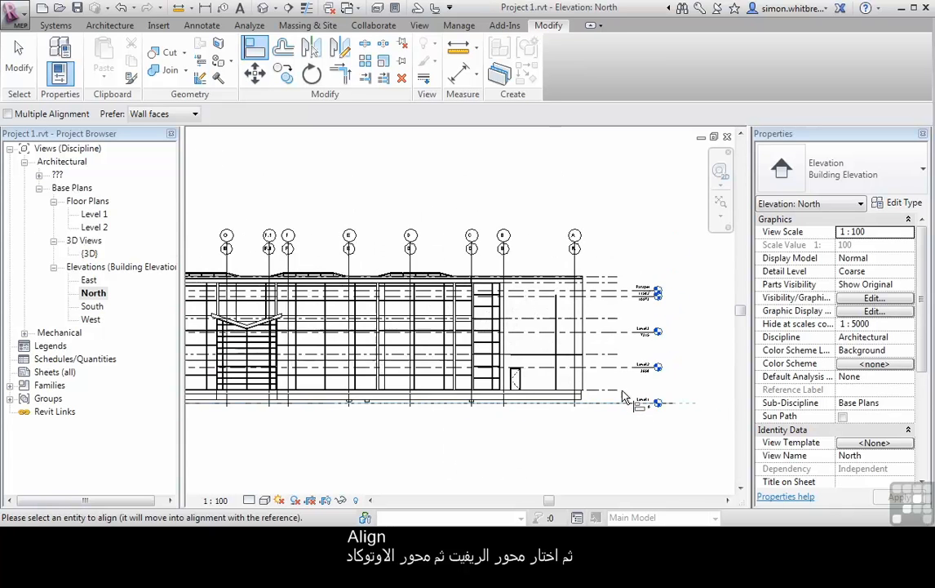
scroll(351, 412, "up", 5)
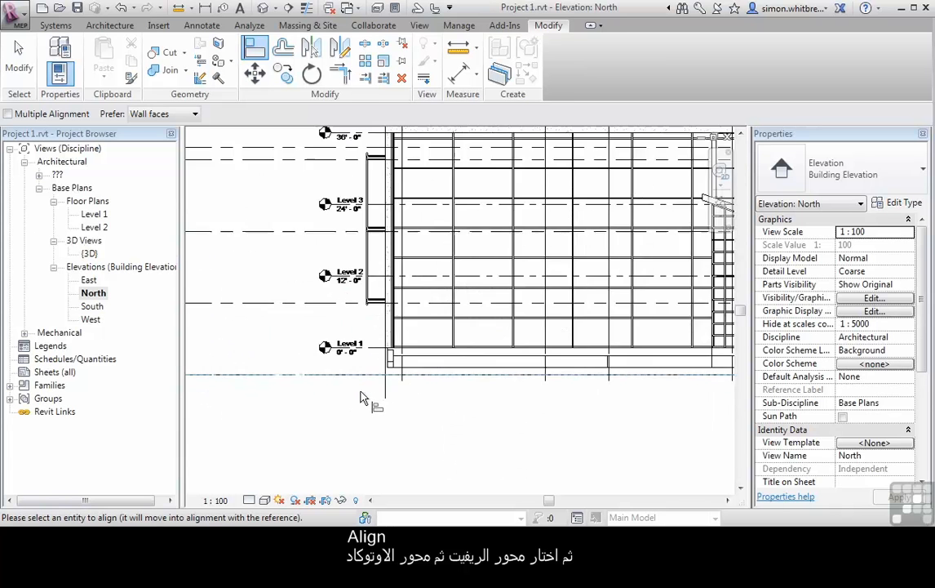
left_click(382, 311)
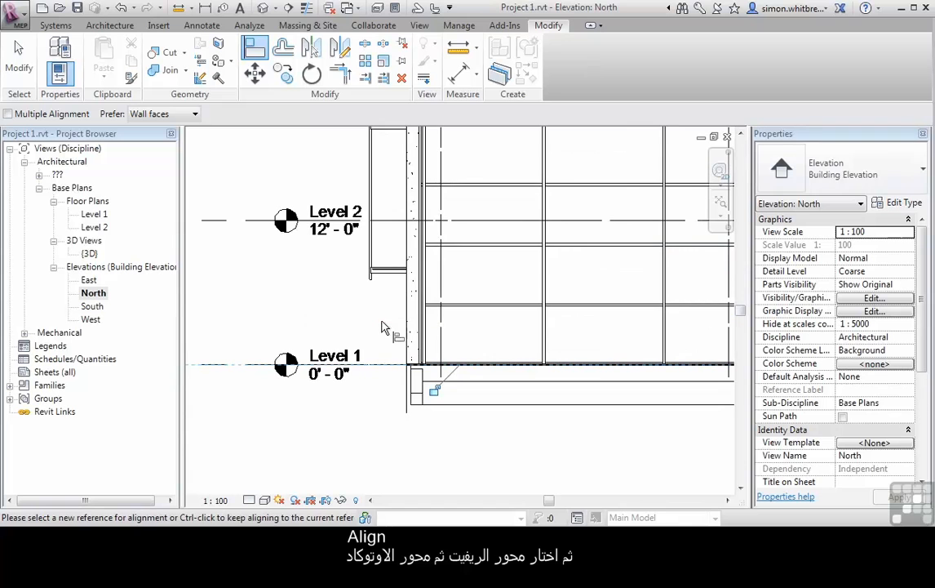
Step: Check the north elevation drawing in 3D and move it vertically in the Level 1 plan onto the outer north wall face beside Stair 130
left_click(262, 9)
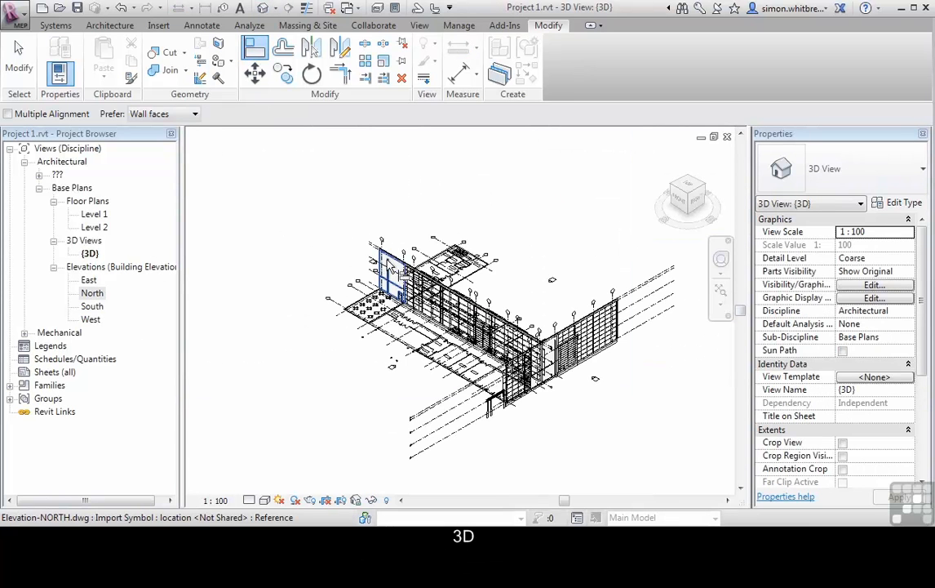
left_click(94, 215)
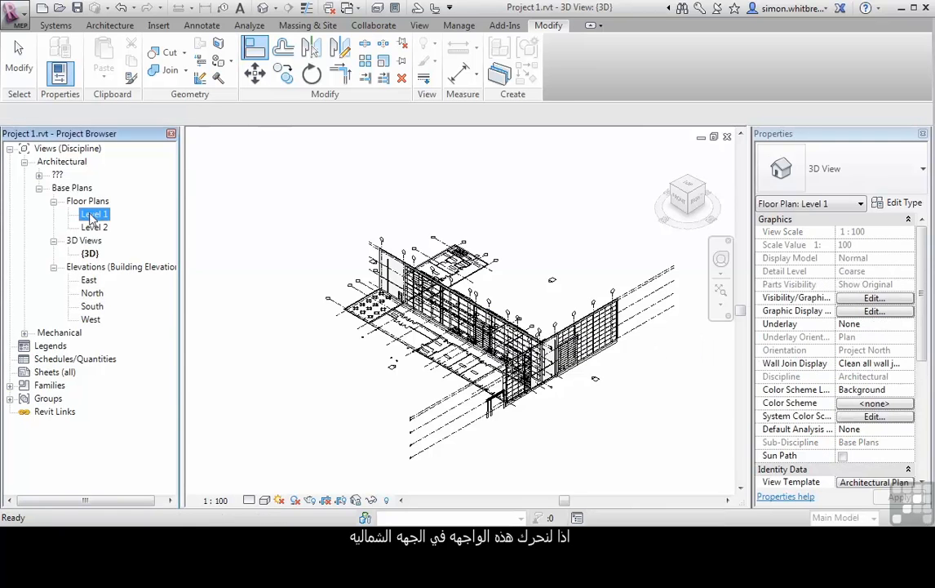
double_click(92, 215)
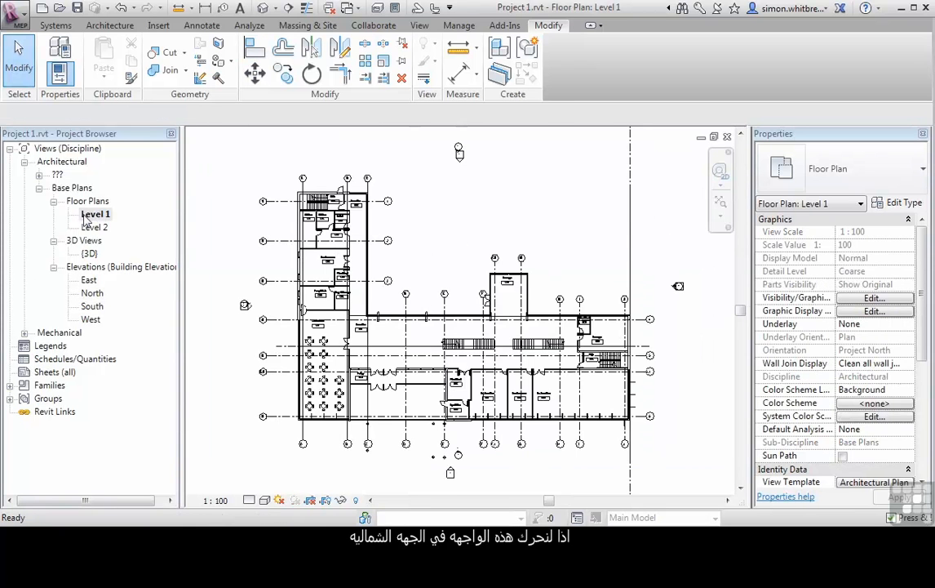
left_click(288, 349)
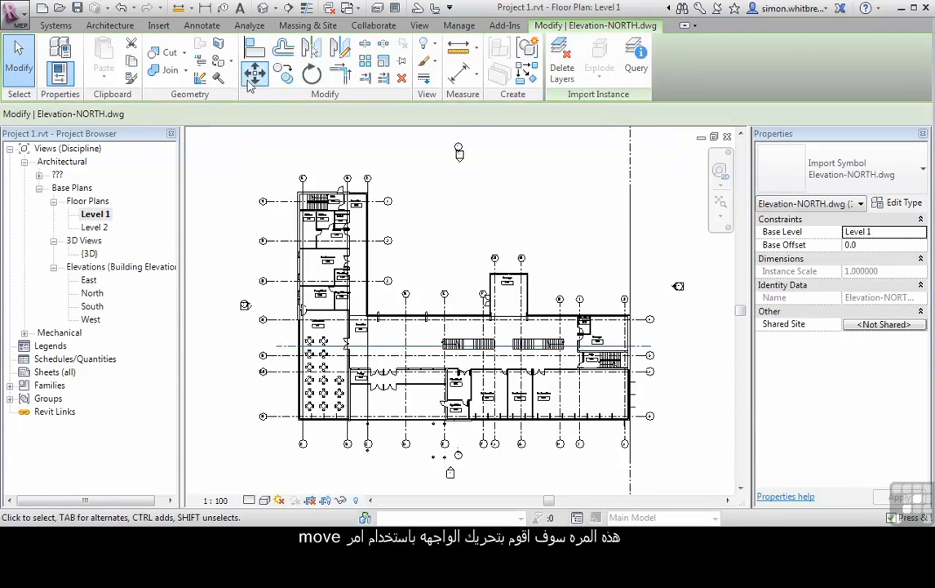
left_click(254, 75)
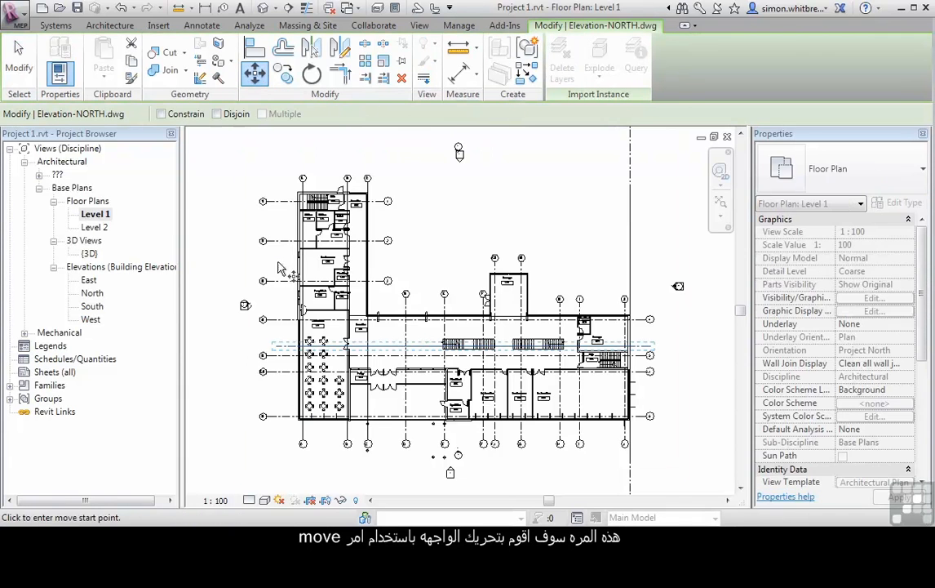
scroll(316, 347, "up", 3)
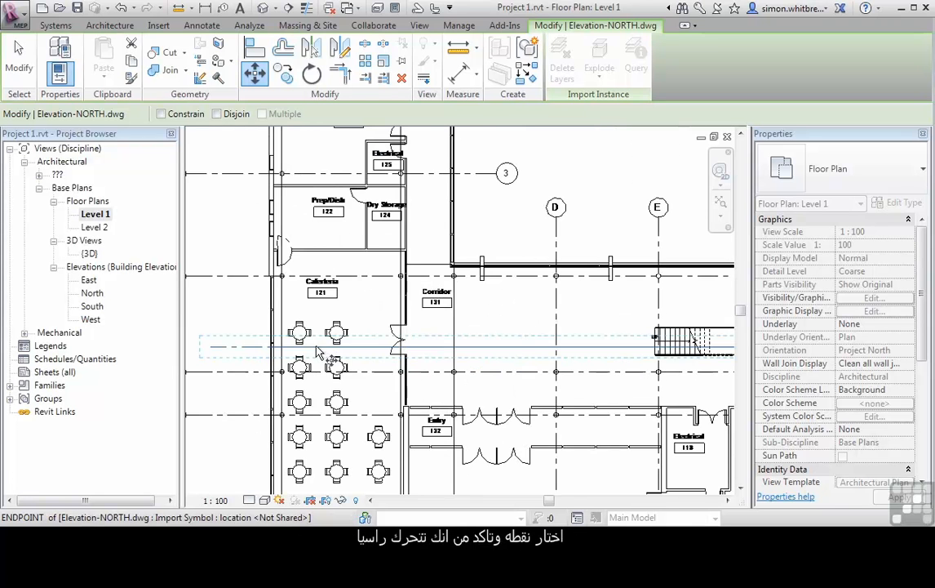
left_click(316, 346)
scroll(322, 368, "down", 4)
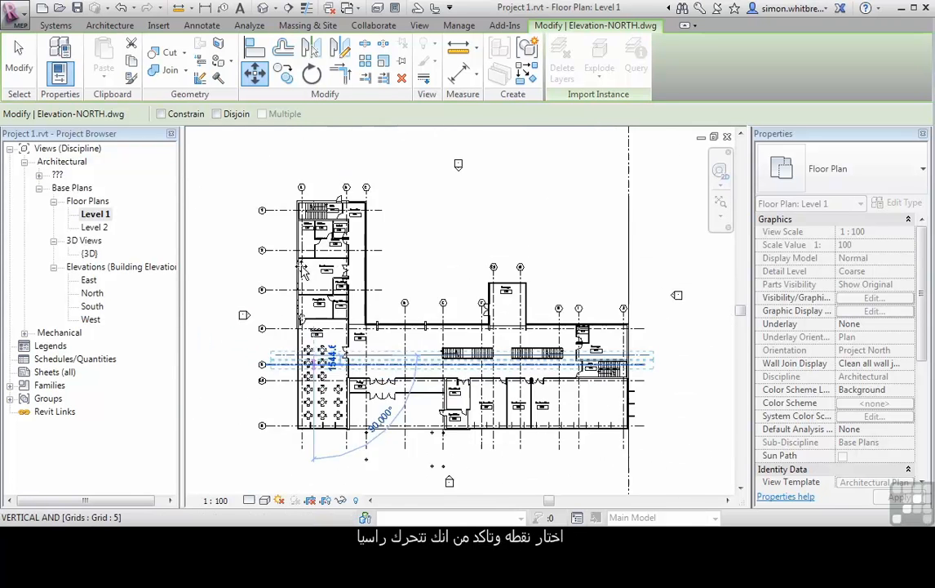
scroll(317, 227, "up", 6)
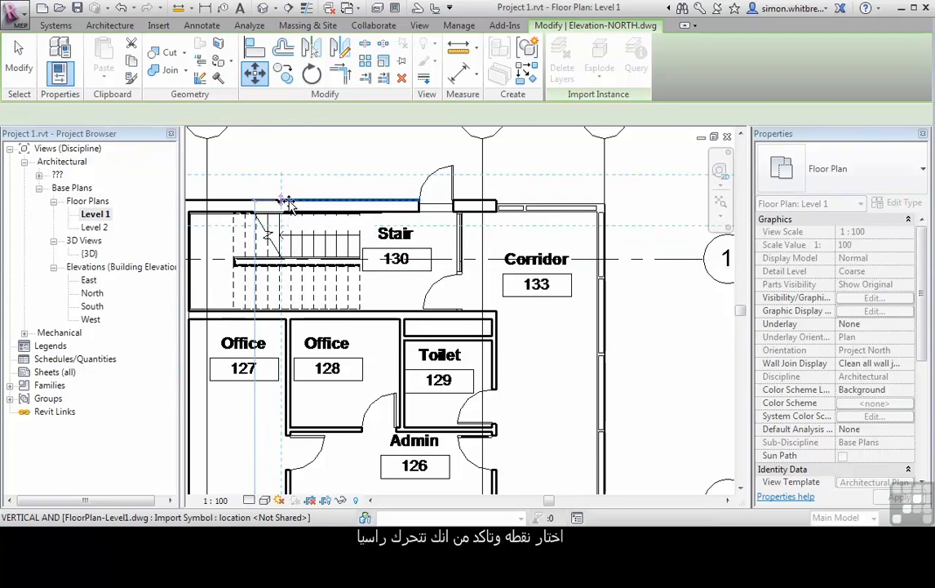
left_click(288, 202)
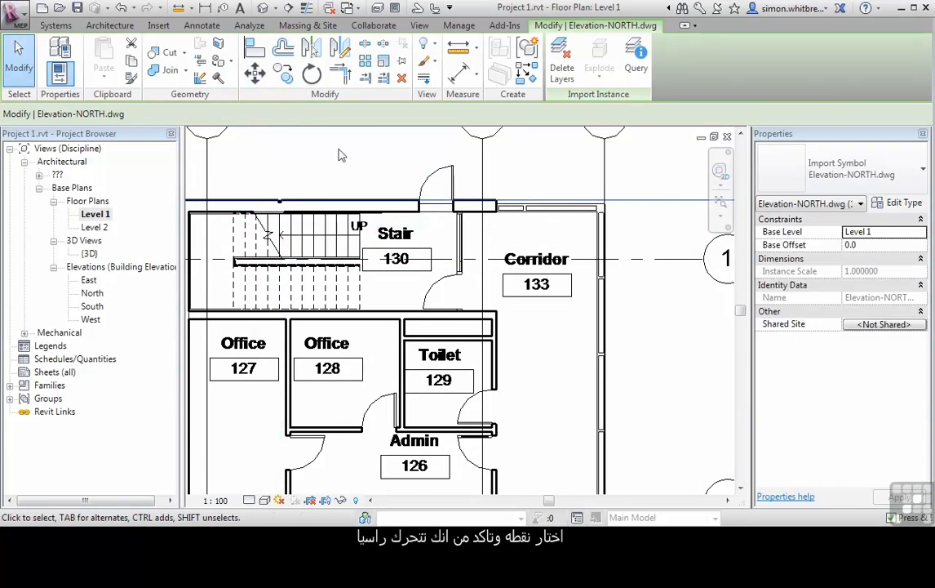
Step: Open the South elevation and hide the category of the linked Elevation-NORTH.dwg drawing in that view
scroll(341, 155, "down", 5)
double_click(92, 307)
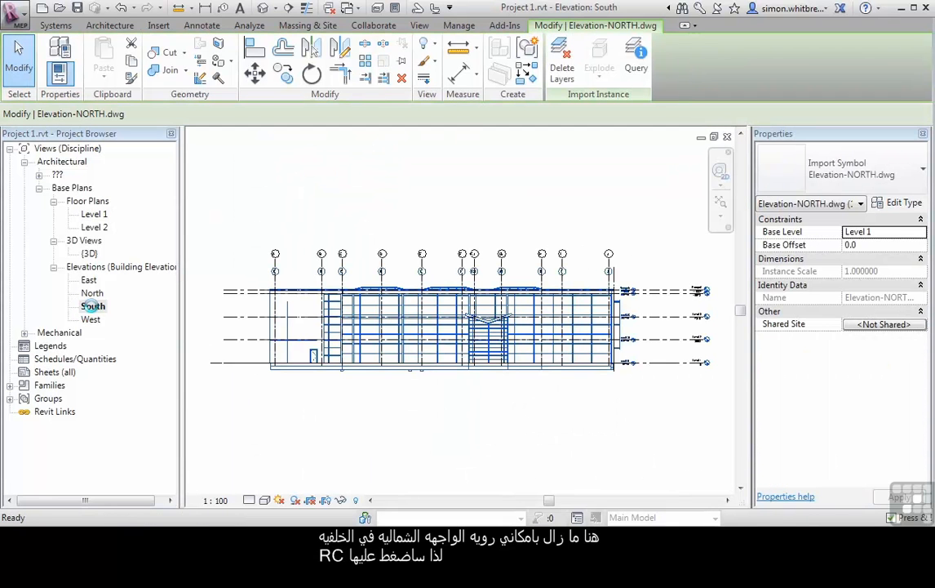
right_click(275, 360)
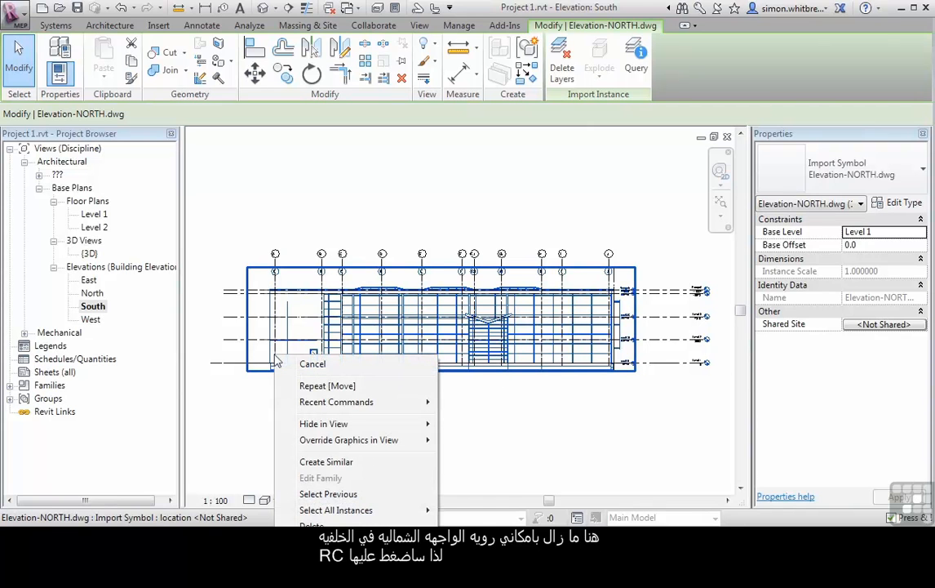
mouse_move(340, 423)
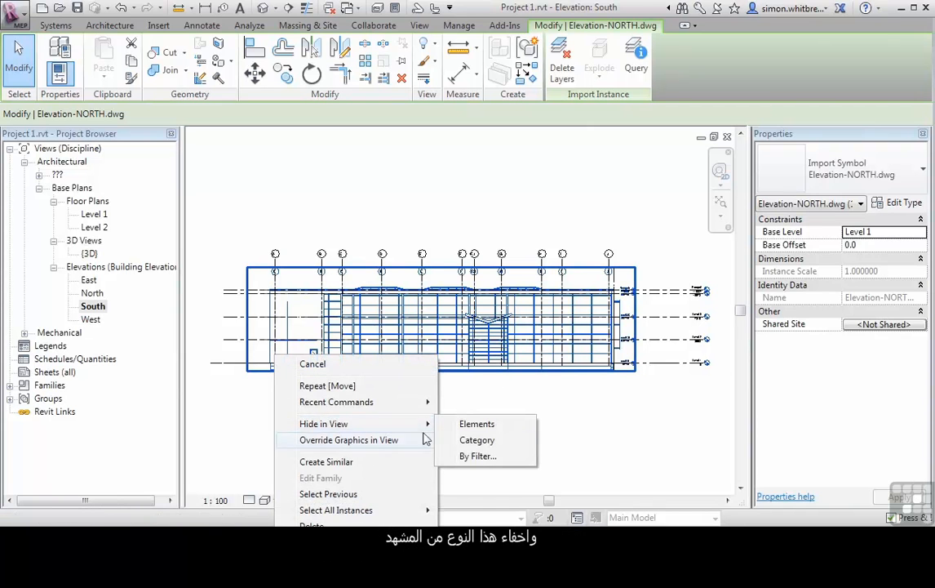
left_click(475, 441)
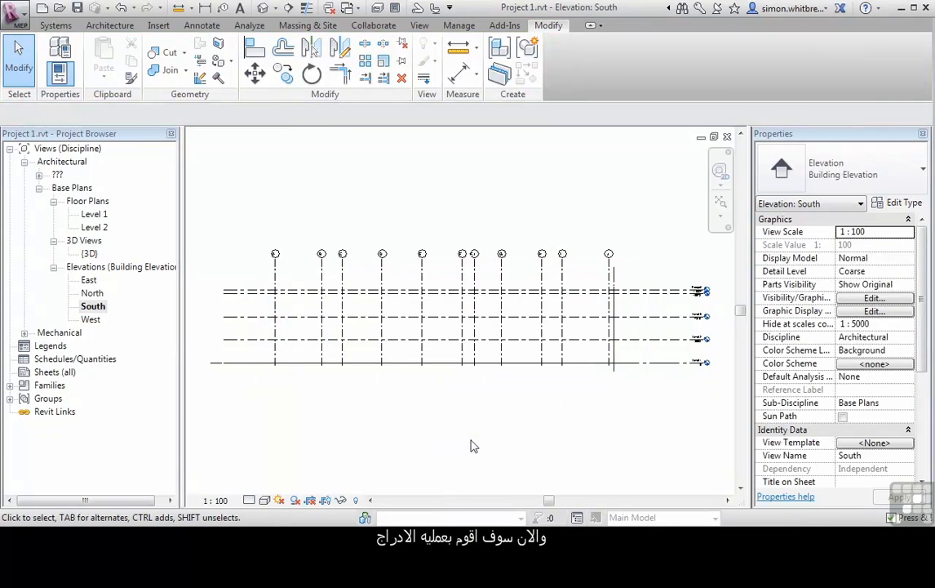
Step: Link Elevation-SOUTH.dwg into the South elevation with Auto - Center to Center positioning, placed at Level 1 and oriented to the view
left_click(157, 26)
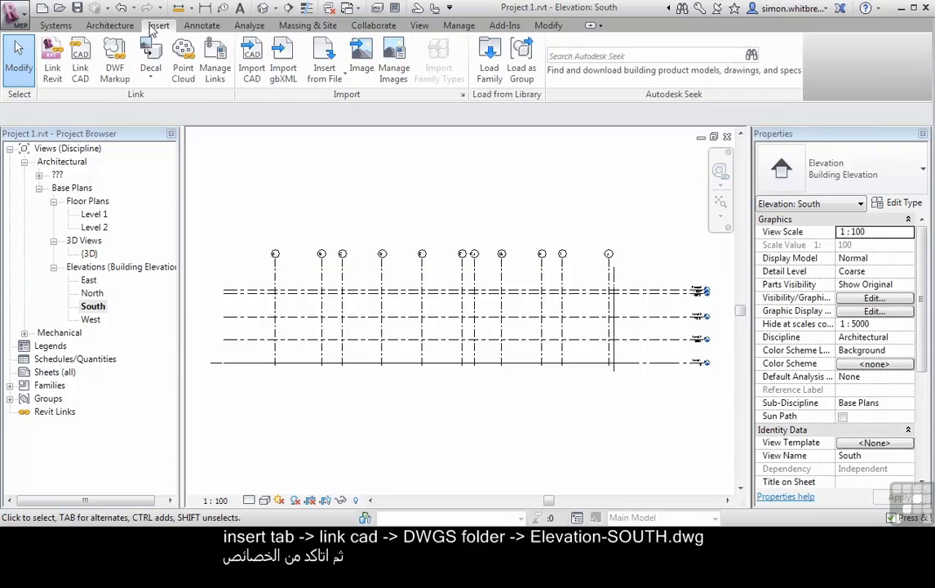
left_click(80, 67)
left_click(310, 168)
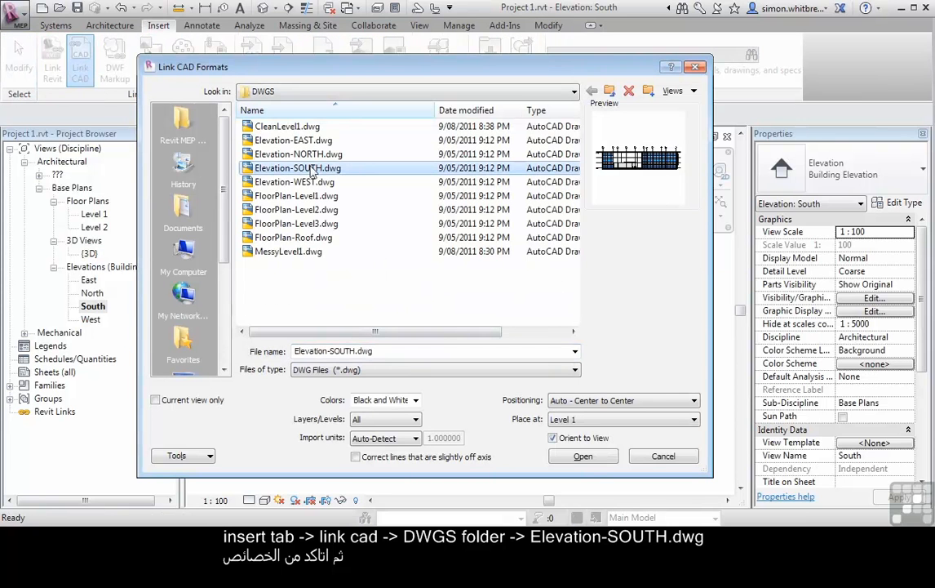
left_click(581, 457)
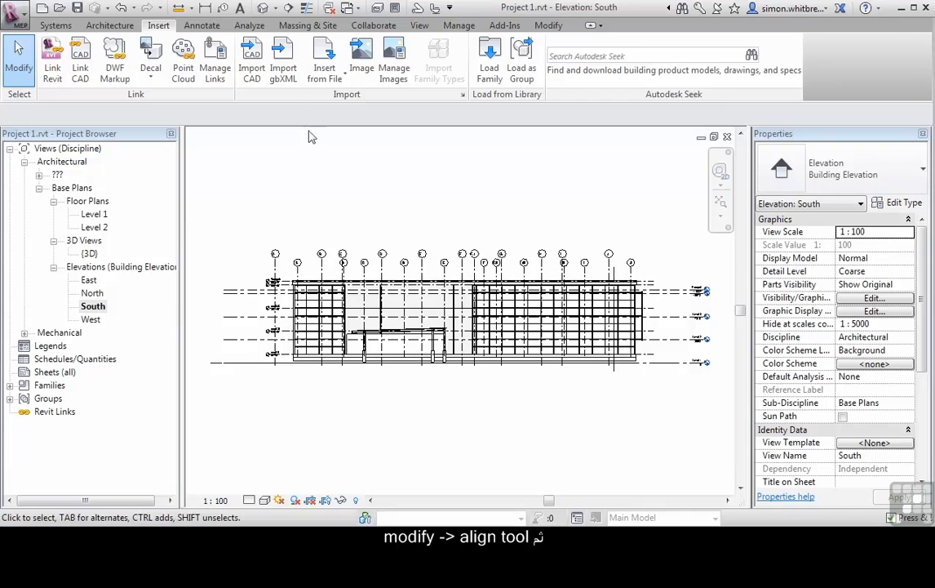
Step: Align grid line A of the linked south elevation drawing to the project's grid line A
left_click(548, 25)
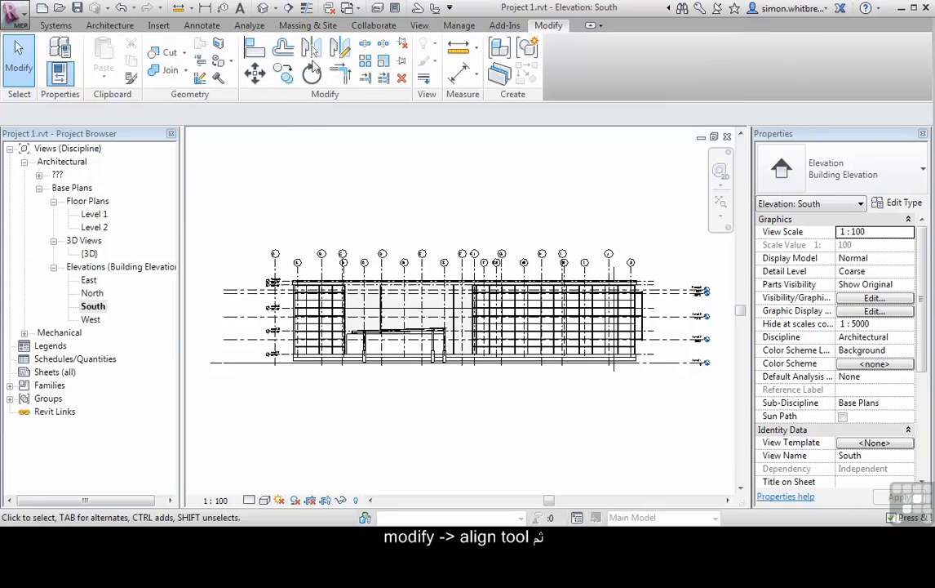
left_click(257, 51)
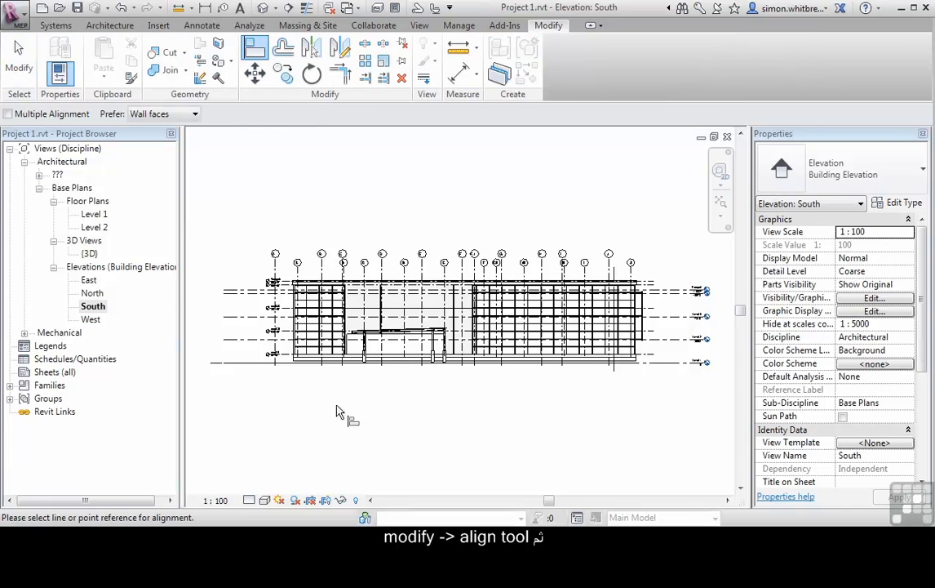
scroll(274, 306, "up", 5)
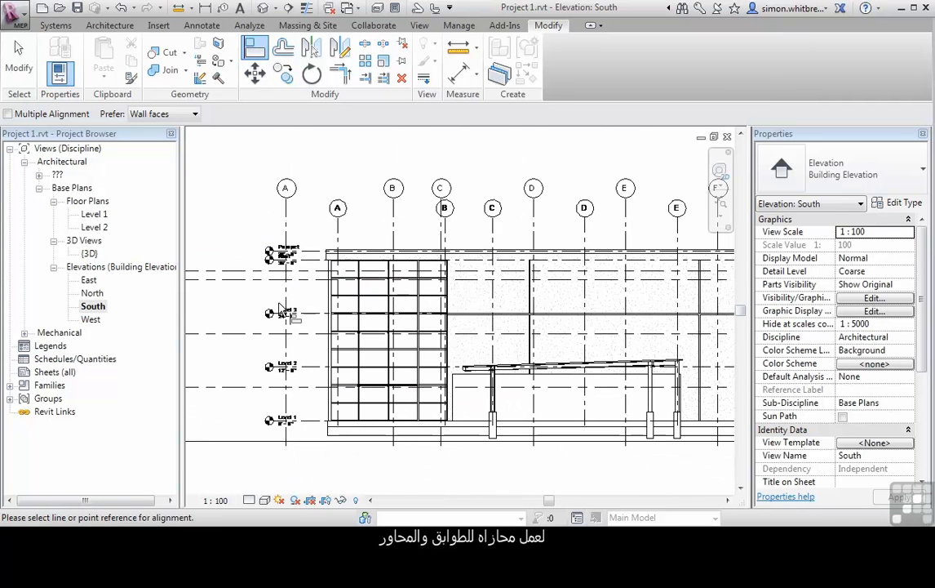
left_click(287, 200)
left_click(339, 231)
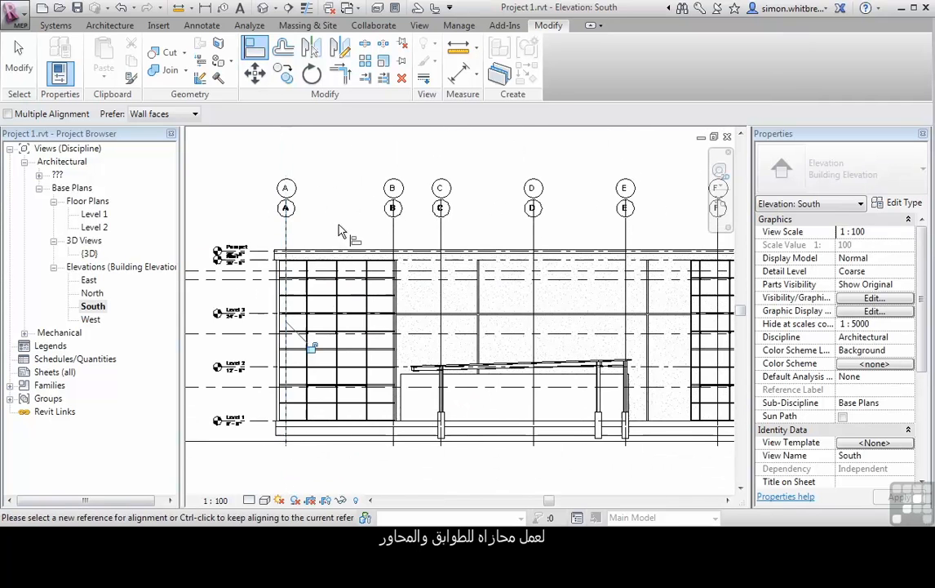
Step: Align the Level 1 line of the linked south elevation drawing to the project's Level 1
scroll(371, 384, "down", 5)
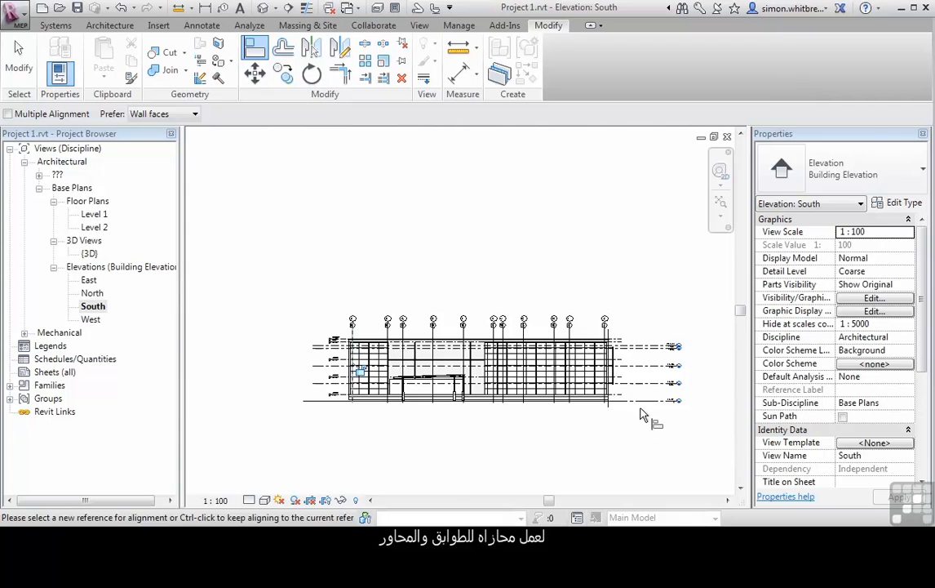
left_click(648, 408)
scroll(335, 411, "up", 4)
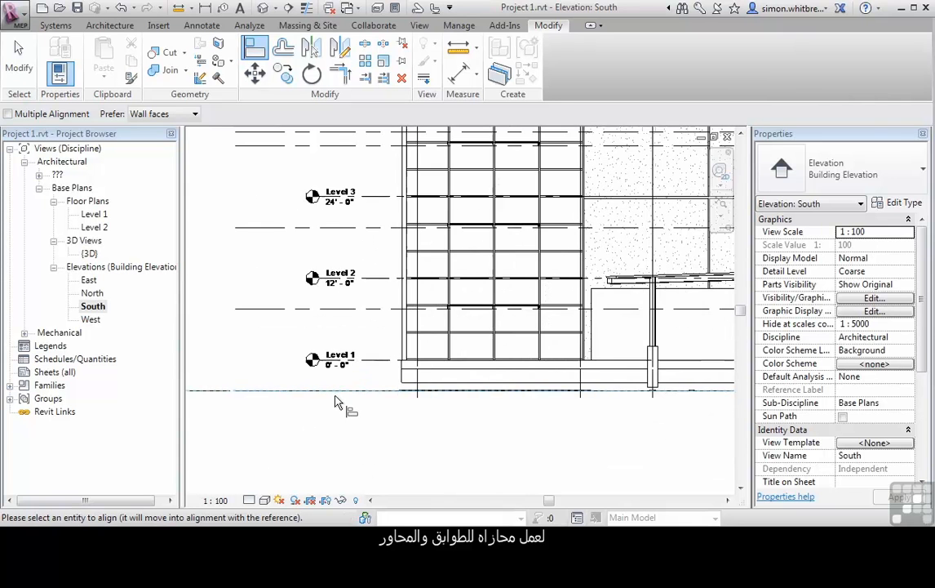
left_click(378, 371)
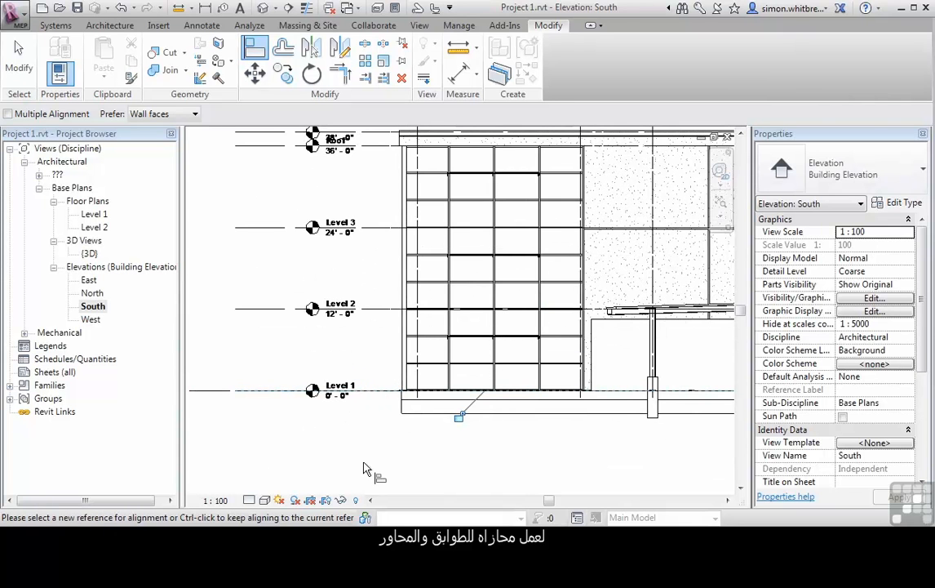
Step: In the Level 1 floor plan, move the linked south elevation drawing vertically onto the building's outer south wall line south of Entry 132
double_click(89, 216)
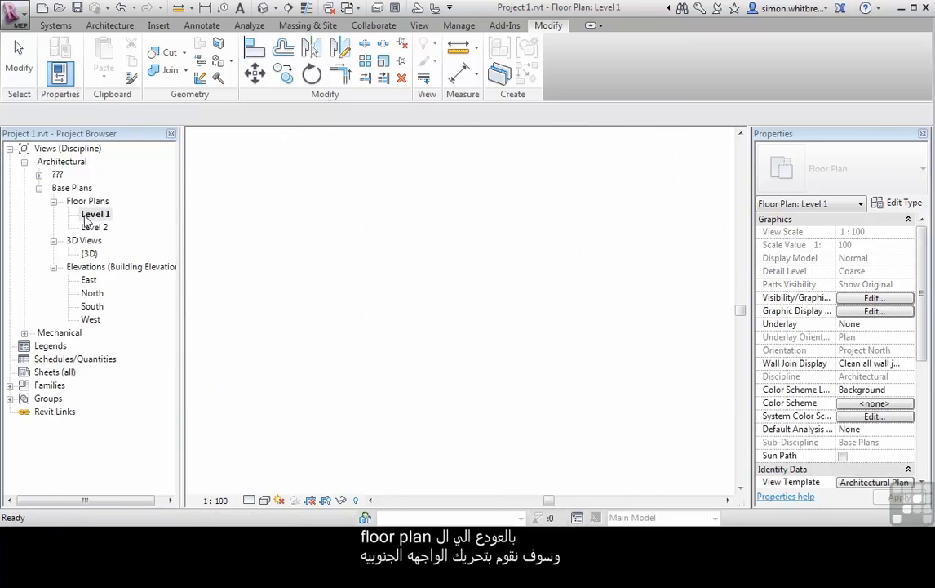
middle_click_drag(317, 441, 348, 408)
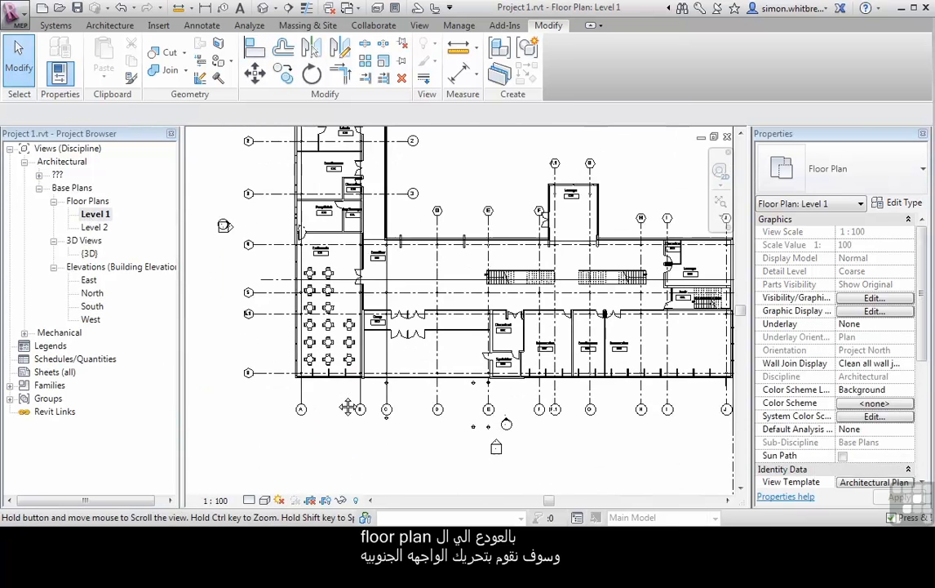
left_click(419, 279)
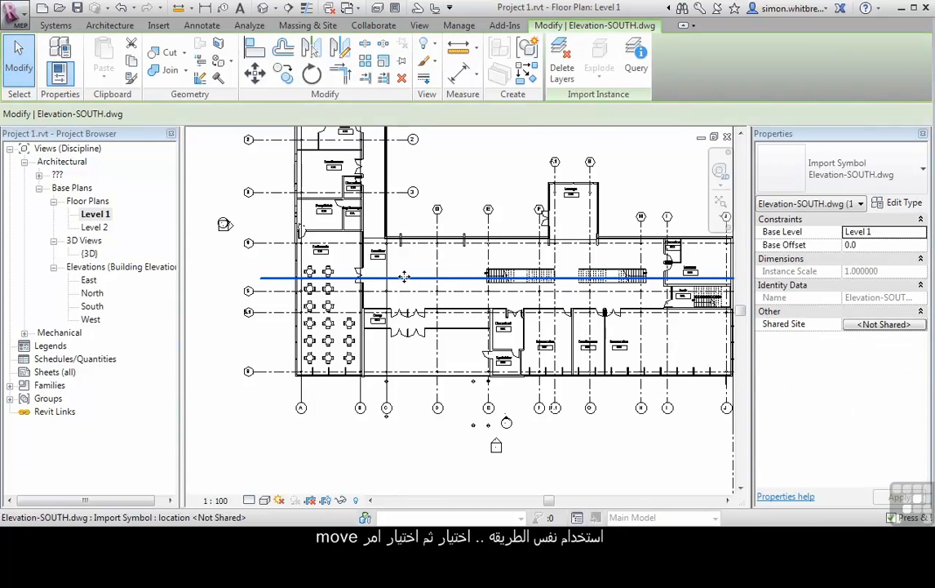
left_click(255, 73)
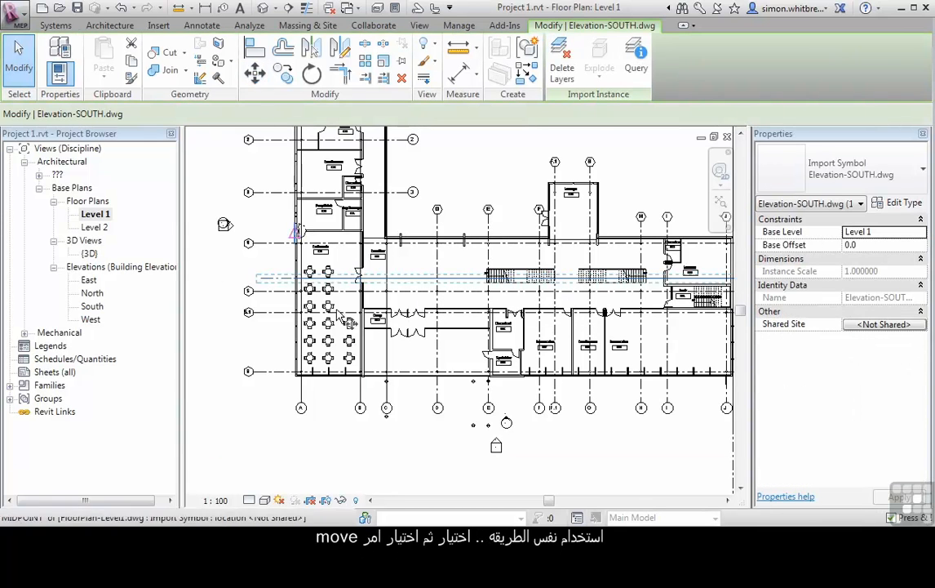
left_click(409, 280)
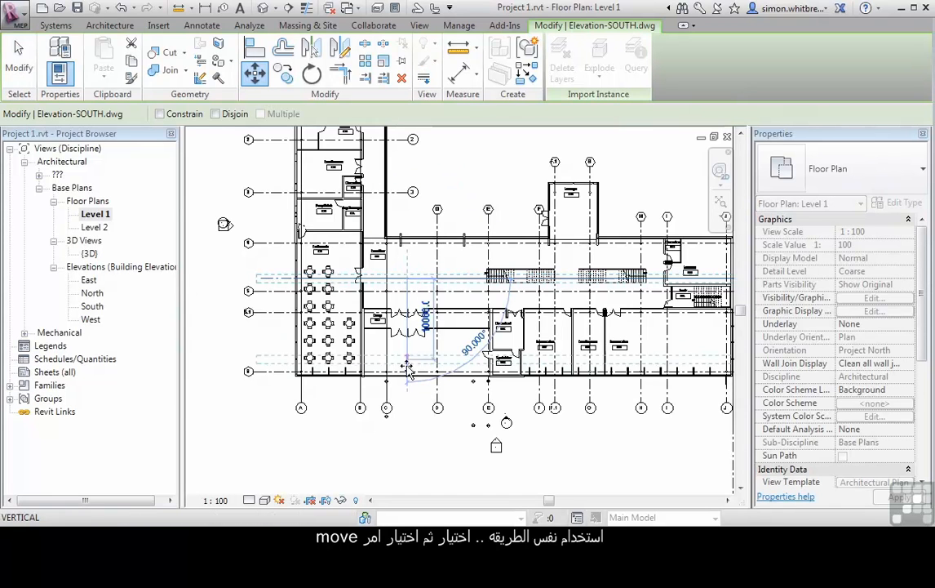
scroll(412, 368, "up", 5)
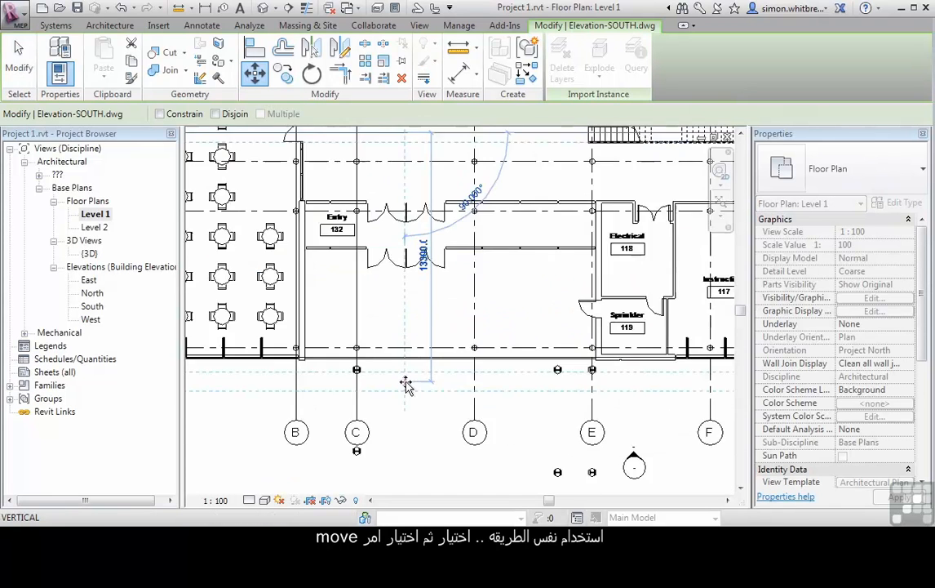
left_click(400, 339)
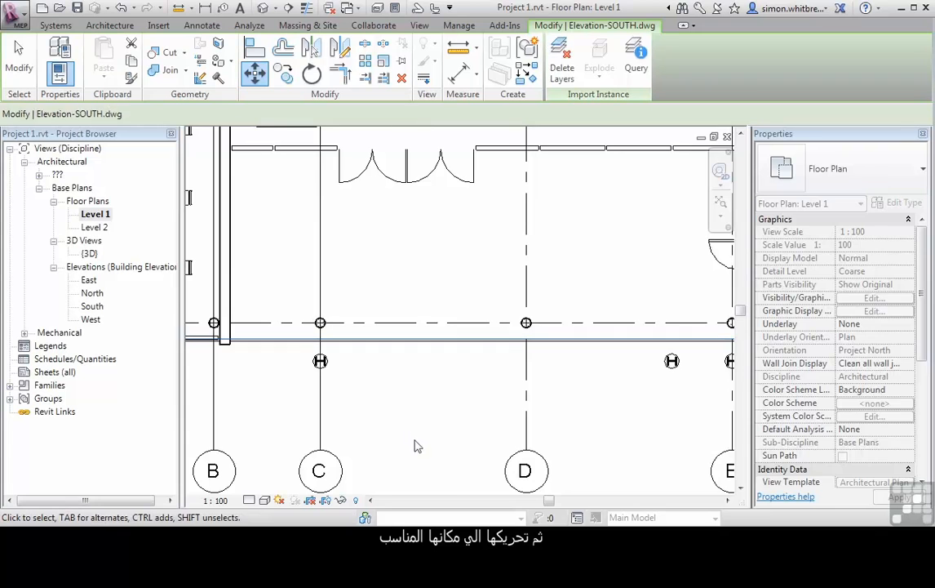
Step: Open the West elevation and hide the category of the linked Elevation-EAST.dwg drawing in that view
double_click(91, 319)
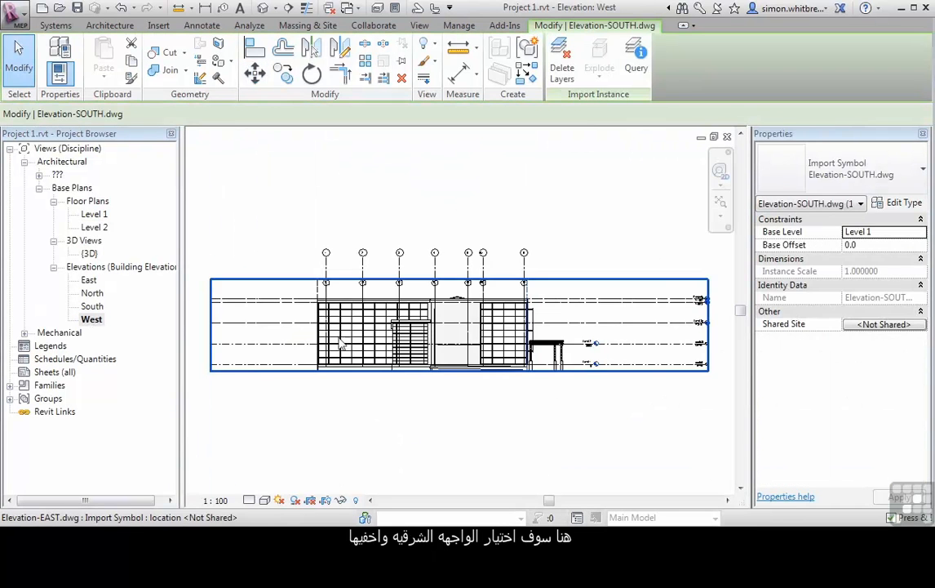
left_click(343, 315)
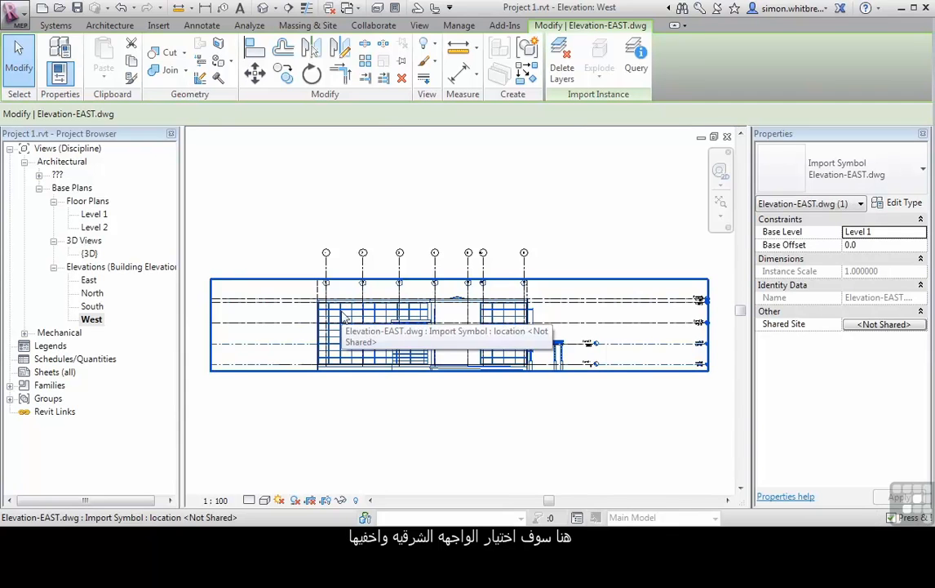
right_click(344, 315)
mouse_move(392, 381)
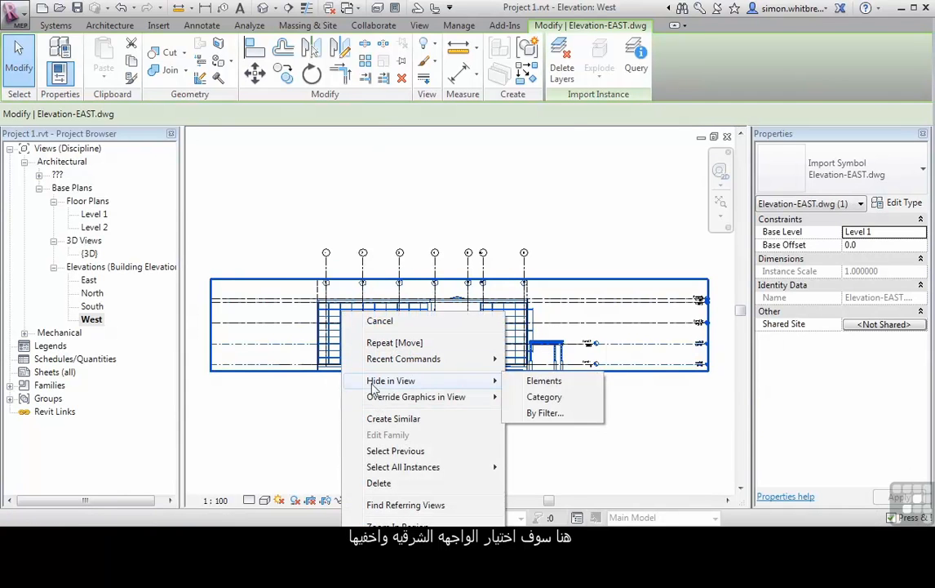
left_click(549, 397)
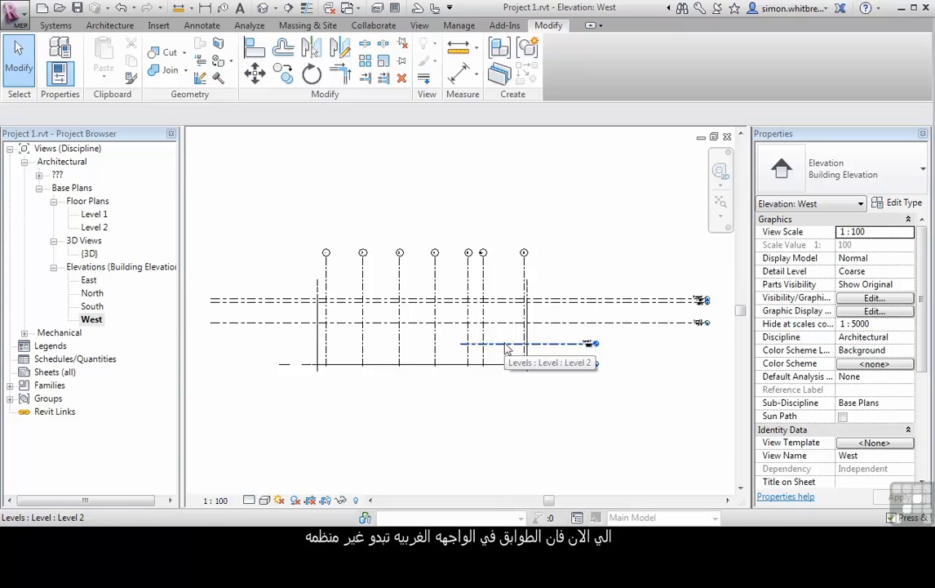
Step: Maximize the 3D extents of Level 2 and Level 1 in the West elevation
left_click(506, 348)
right_click(506, 349)
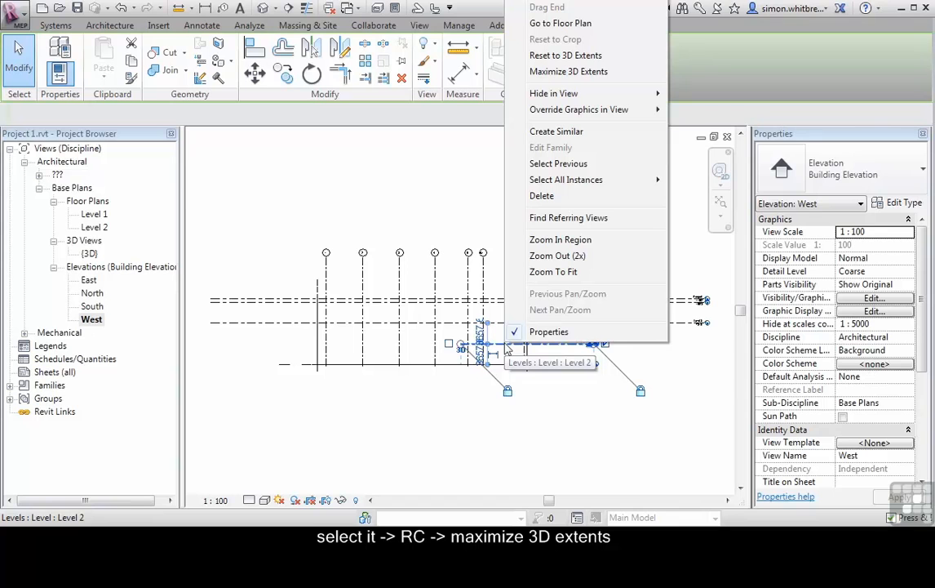
left_click(569, 72)
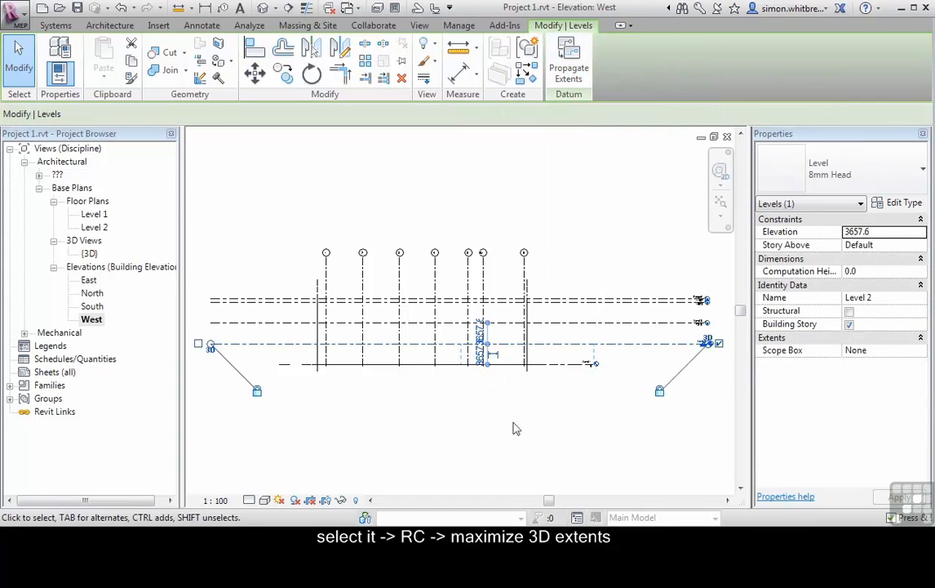
right_click(562, 370)
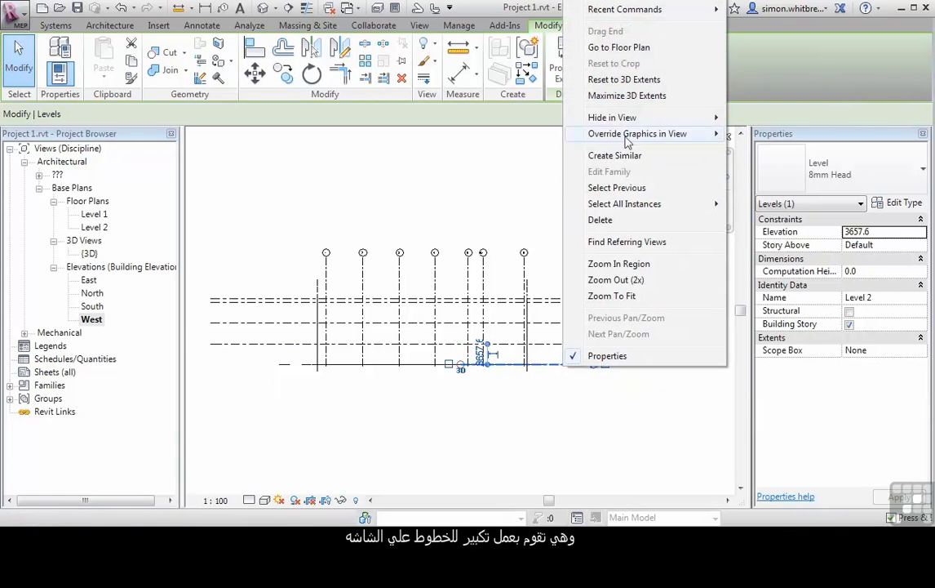
left_click(619, 98)
left_click(405, 449)
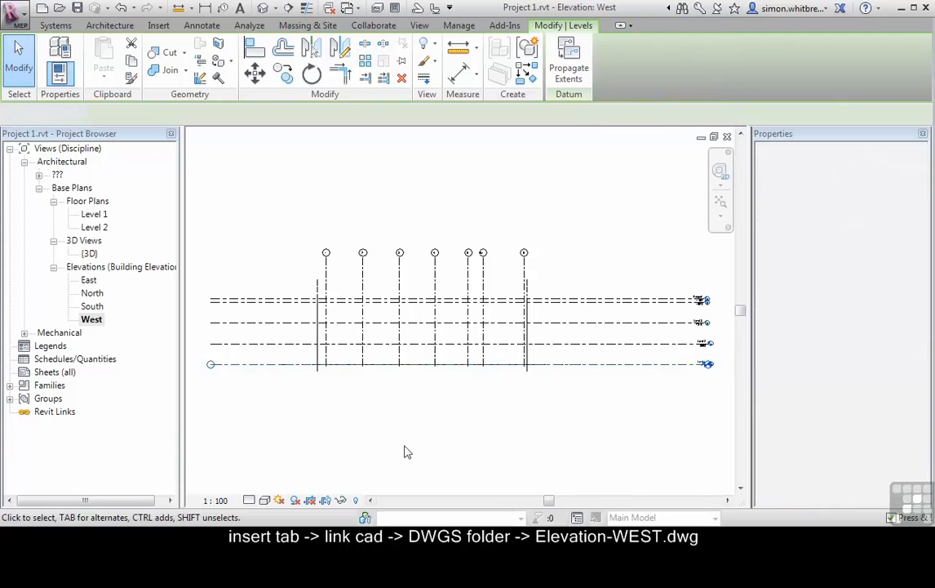
Step: Link Elevation-WEST.dwg into the West elevation with Auto - Center to Center positioning, placed at Level 1 and oriented to the view
left_click(159, 25)
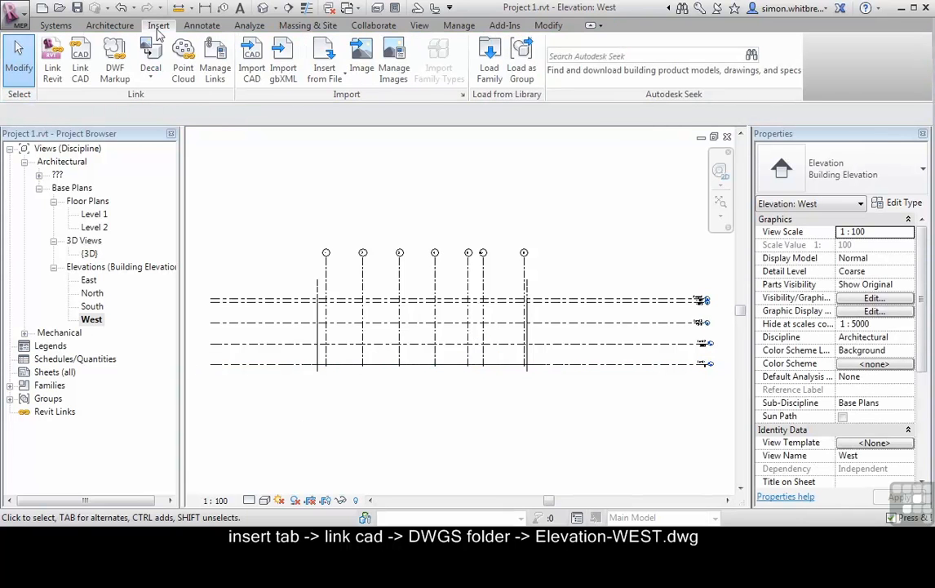
left_click(77, 72)
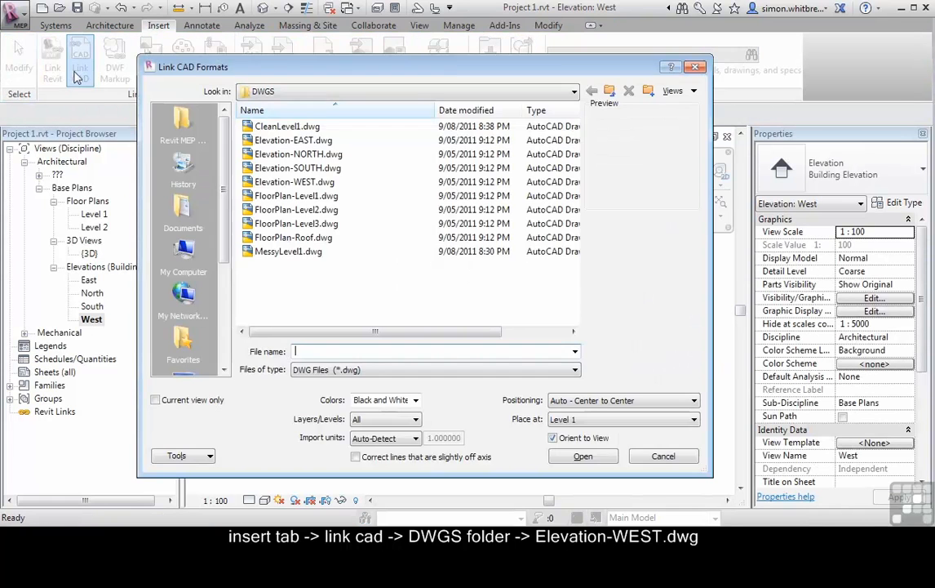
left_click(286, 182)
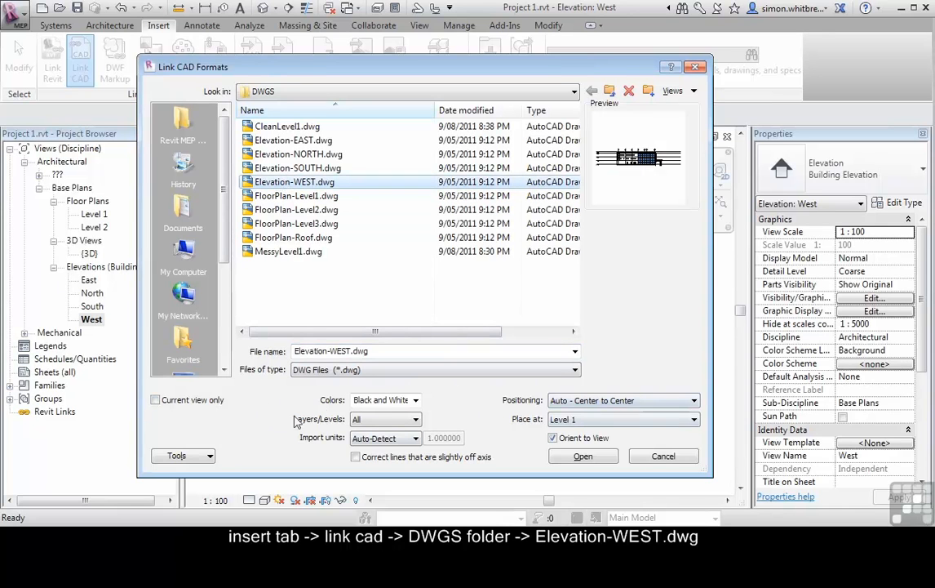
left_click(583, 457)
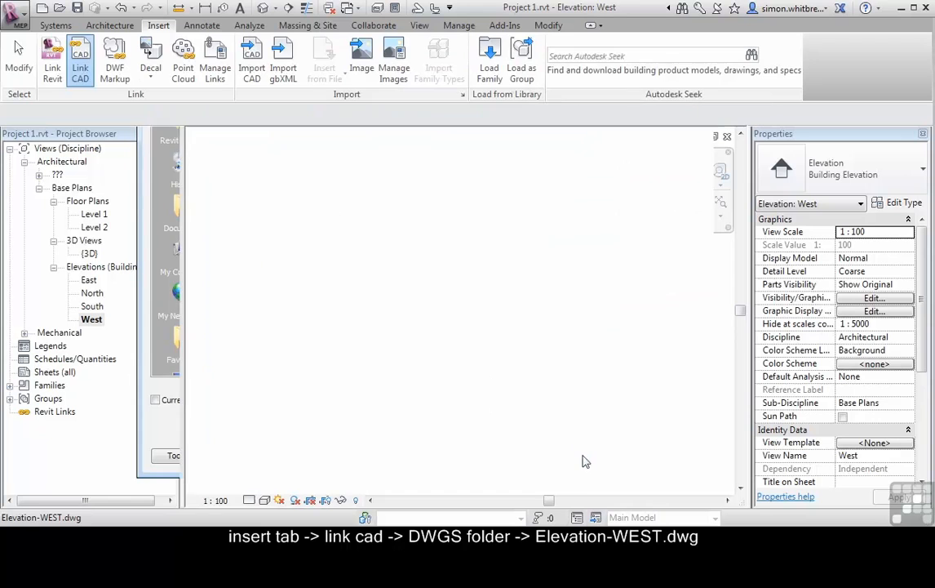
Step: Align the Level 1 line of the linked west elevation drawing to the project's Level 1
left_click(541, 27)
left_click(254, 49)
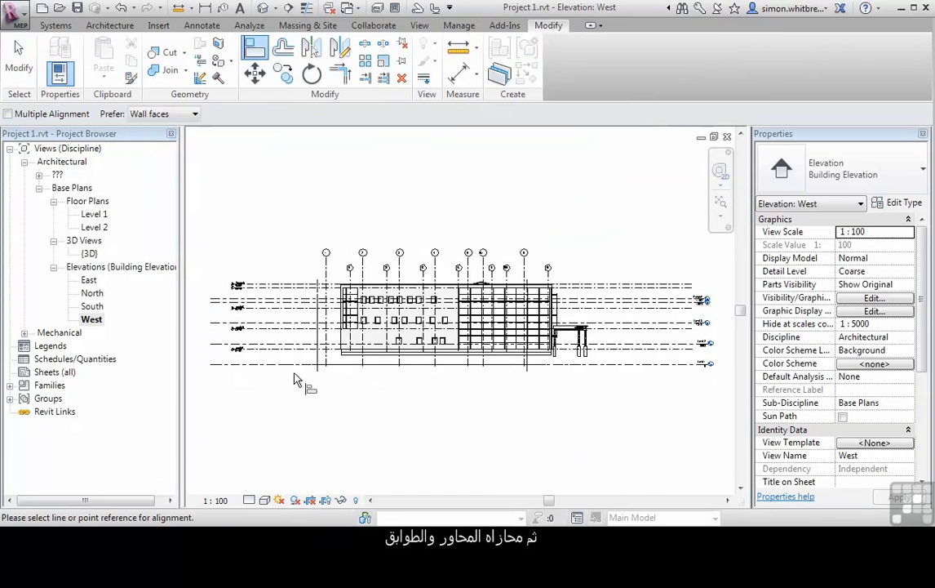
scroll(296, 380, "up", 3)
left_click(231, 357)
middle_click_drag(252, 438, 445, 439)
scroll(428, 335, "up", 5)
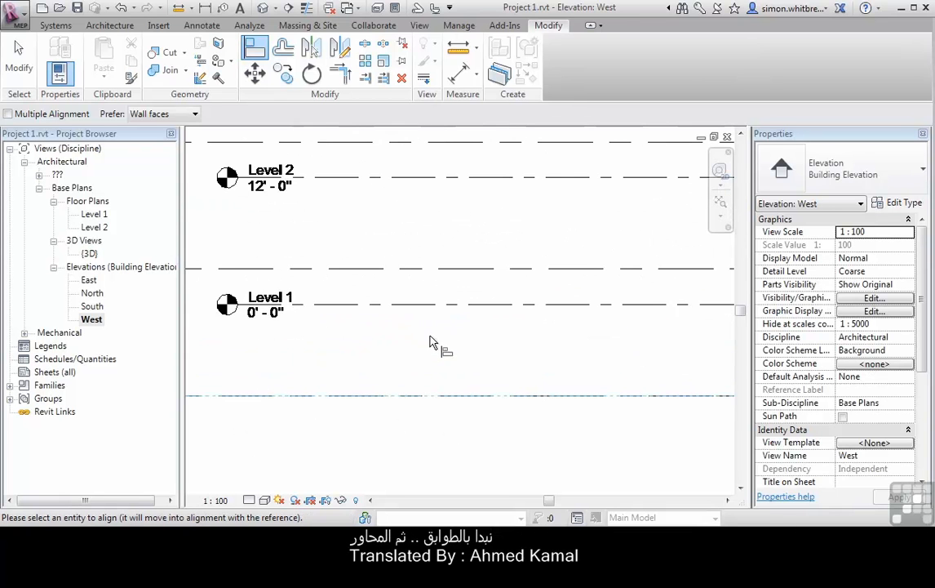
left_click(403, 306)
Step: Align grid line 1 of the linked west elevation drawing to the project's grid line 1
scroll(336, 325, "down", 4)
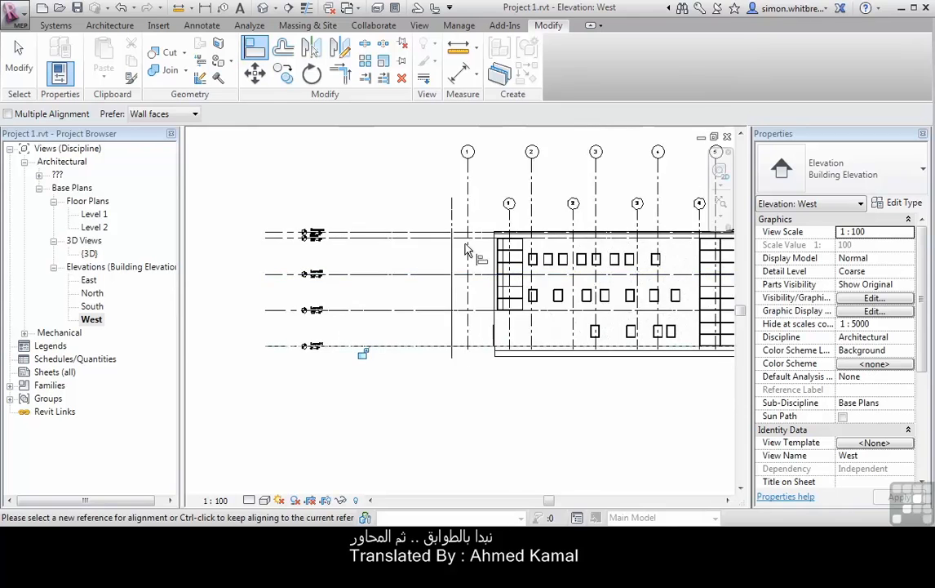
scroll(473, 204, "up", 3)
left_click(450, 210)
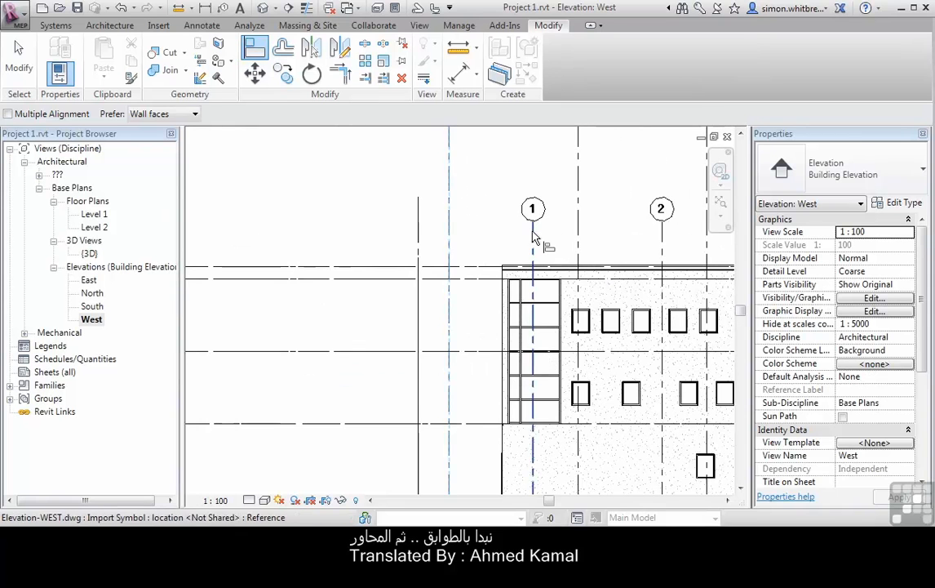
left_click(533, 236)
scroll(345, 304, "down", 1)
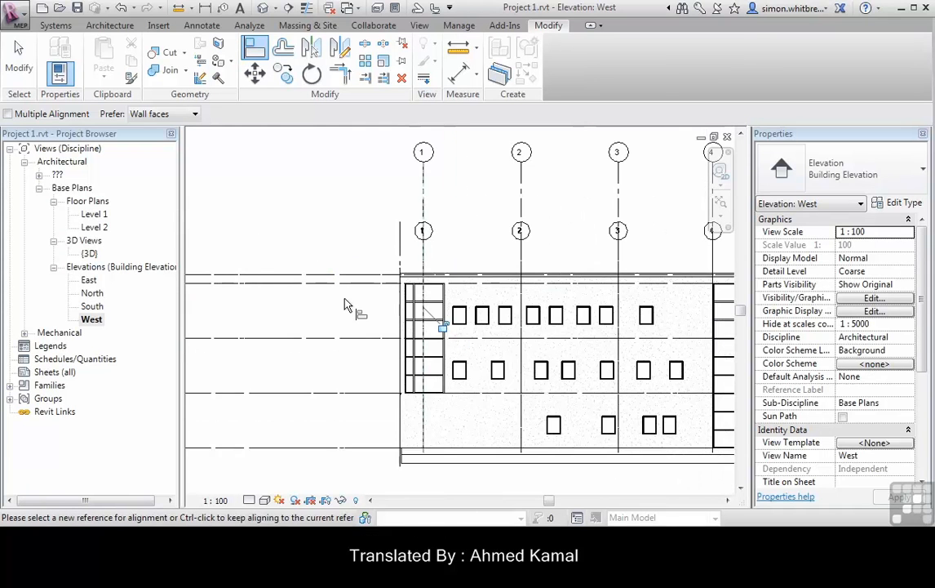